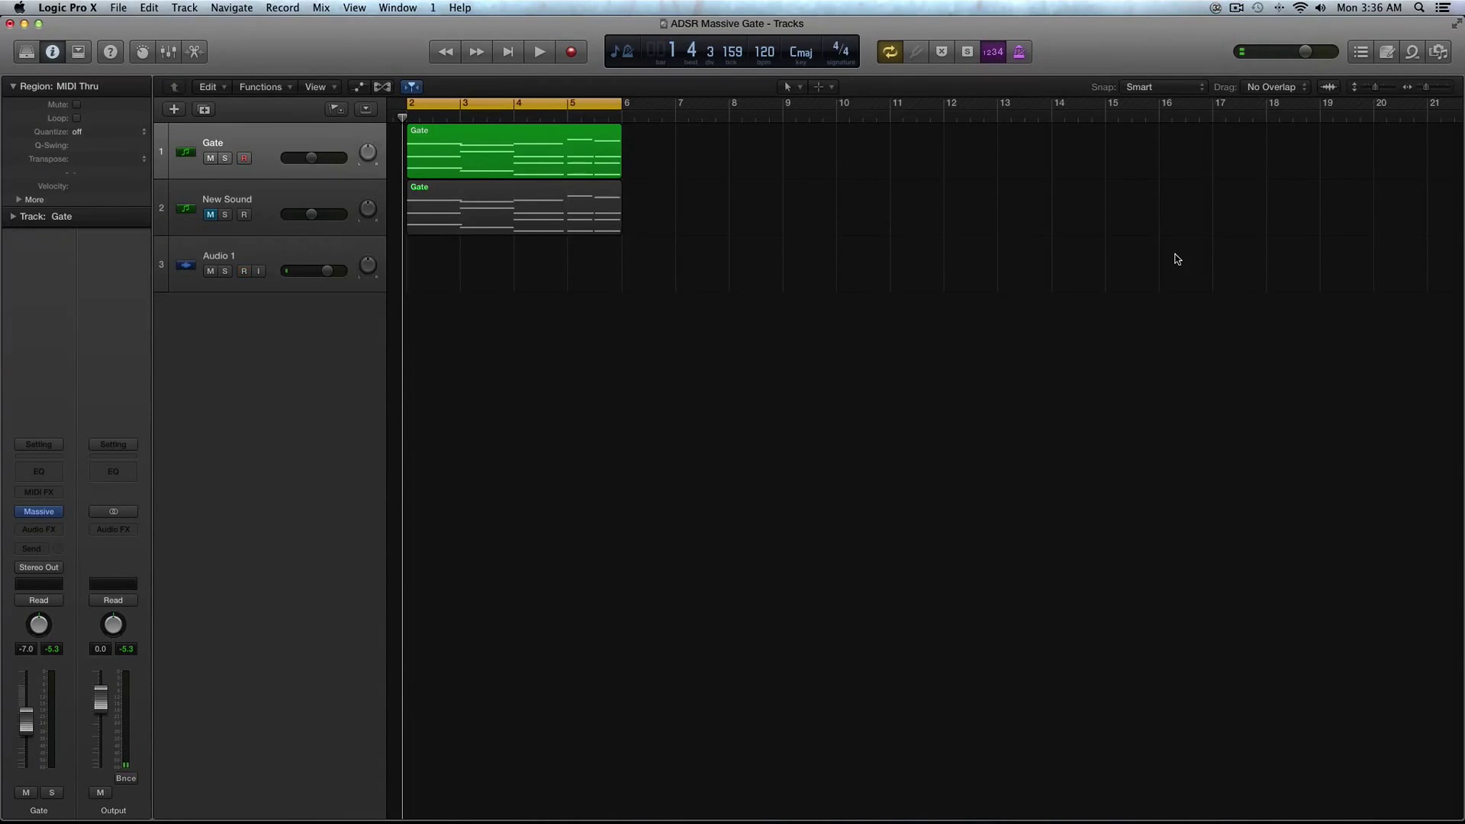
Audition the Gate pattern, loop playback over bars 2–6, and select the Gate region on track 1
key(space)
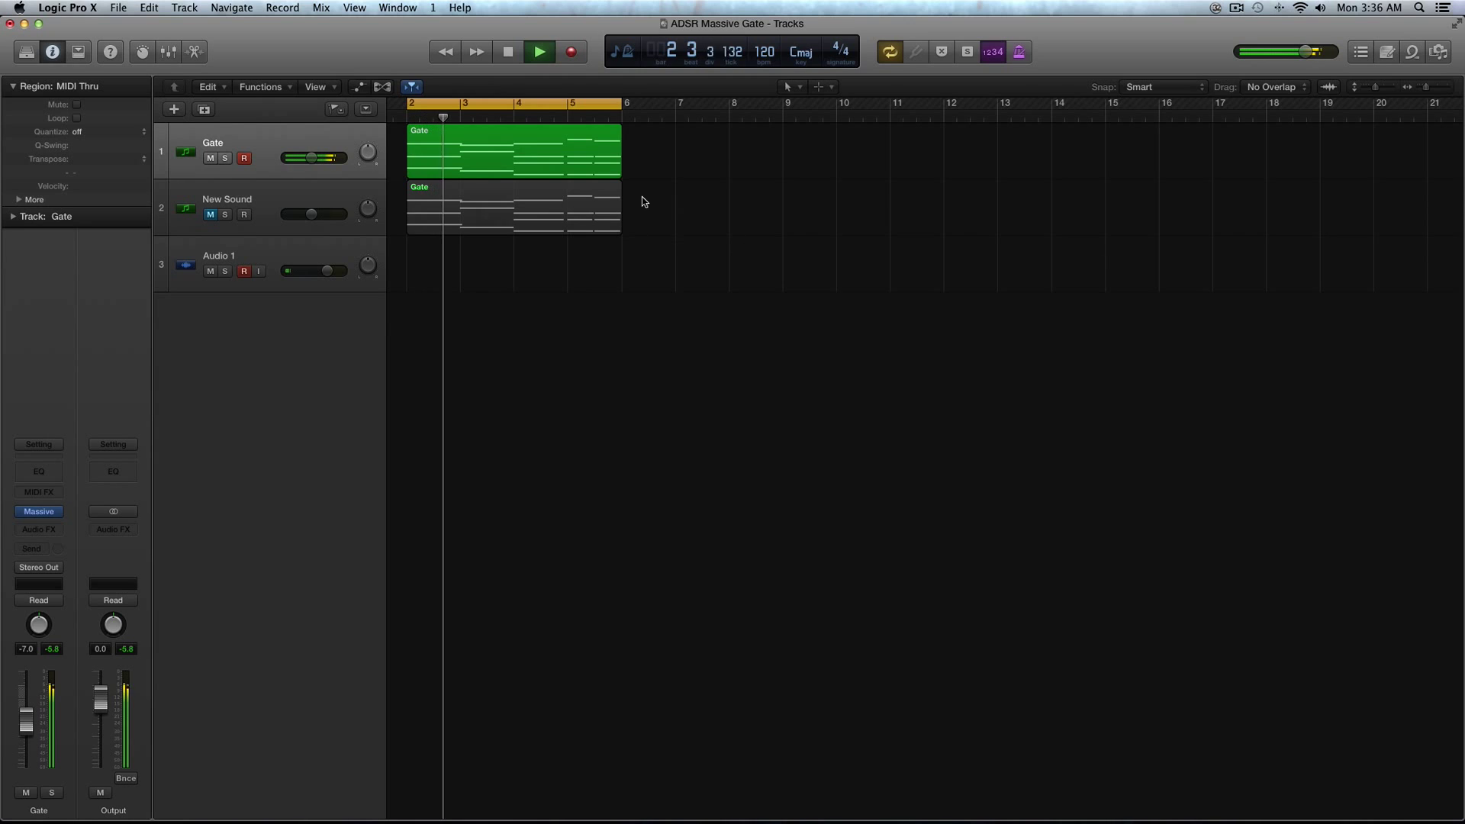
click(617, 108)
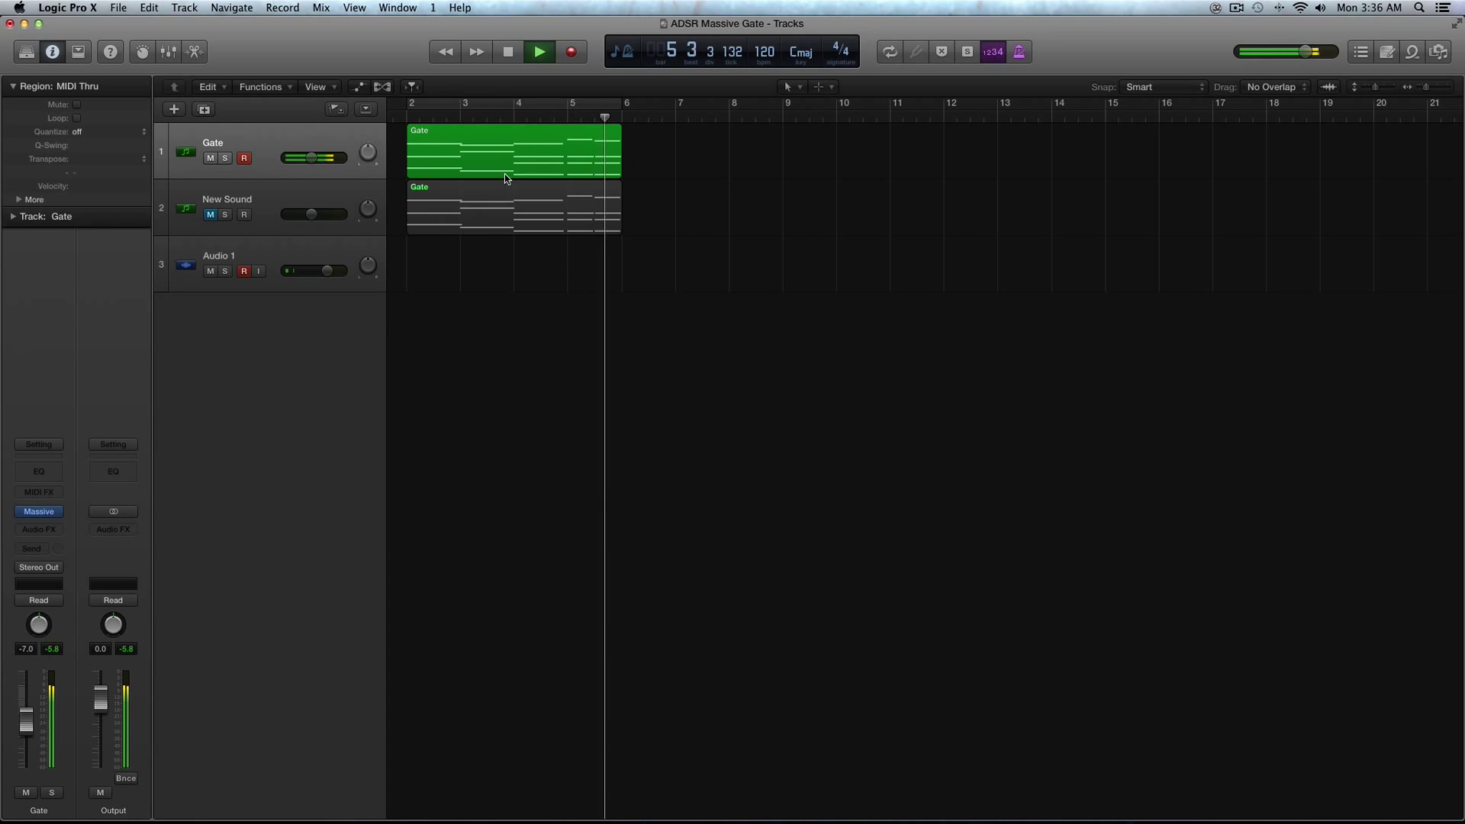
key(space)
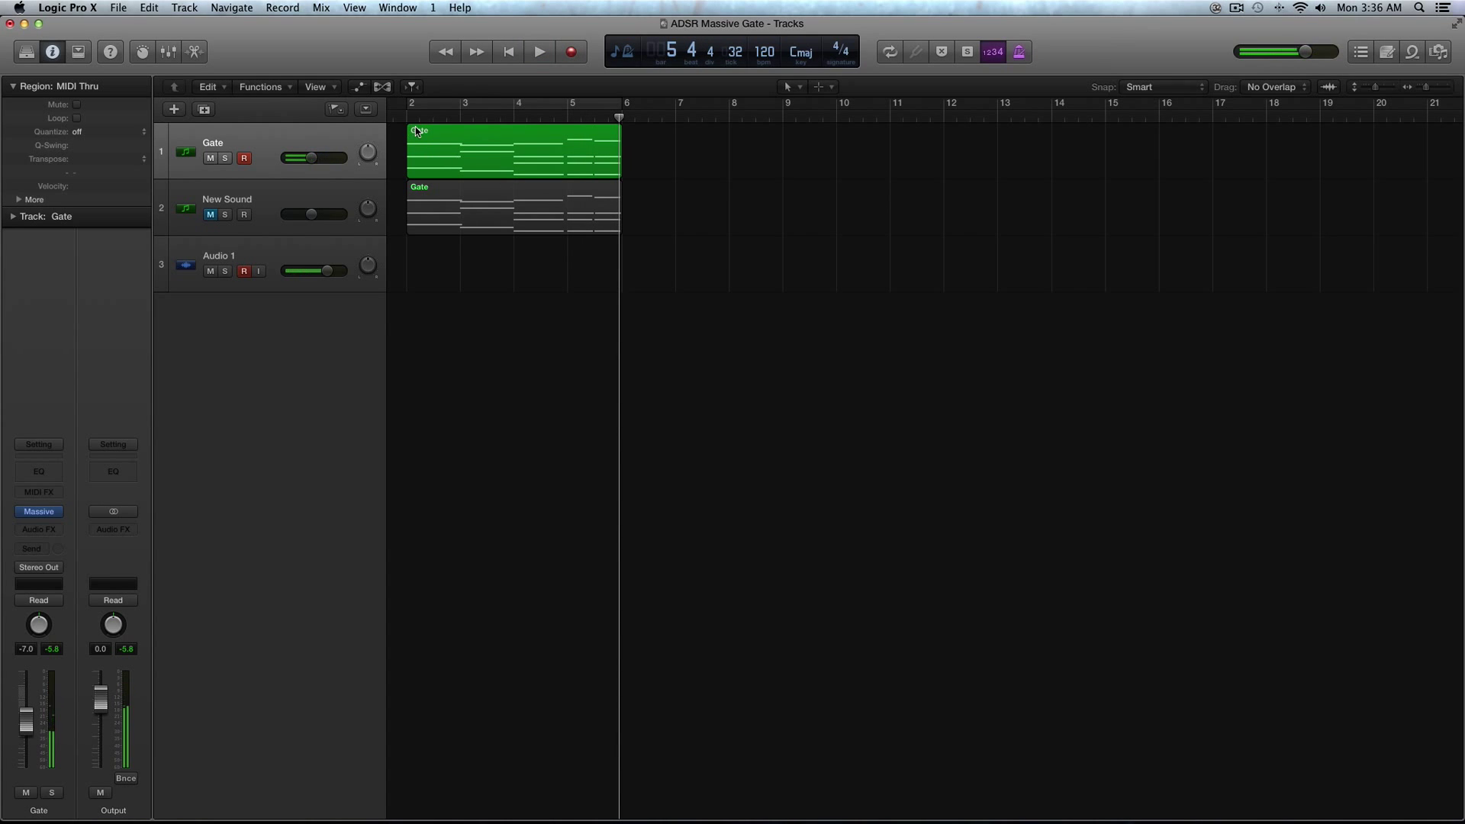
click(432, 109)
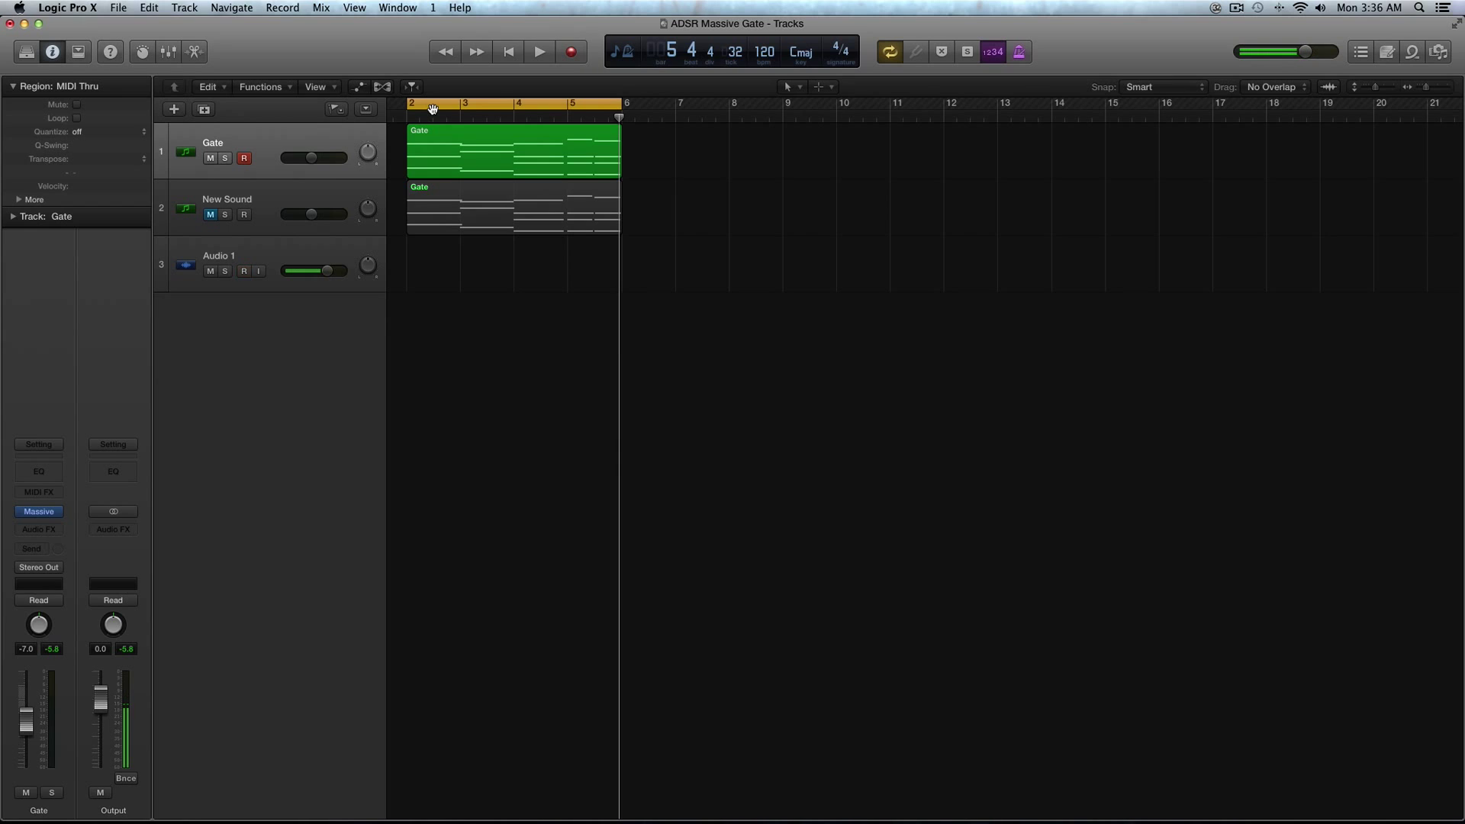
key(super+Down)
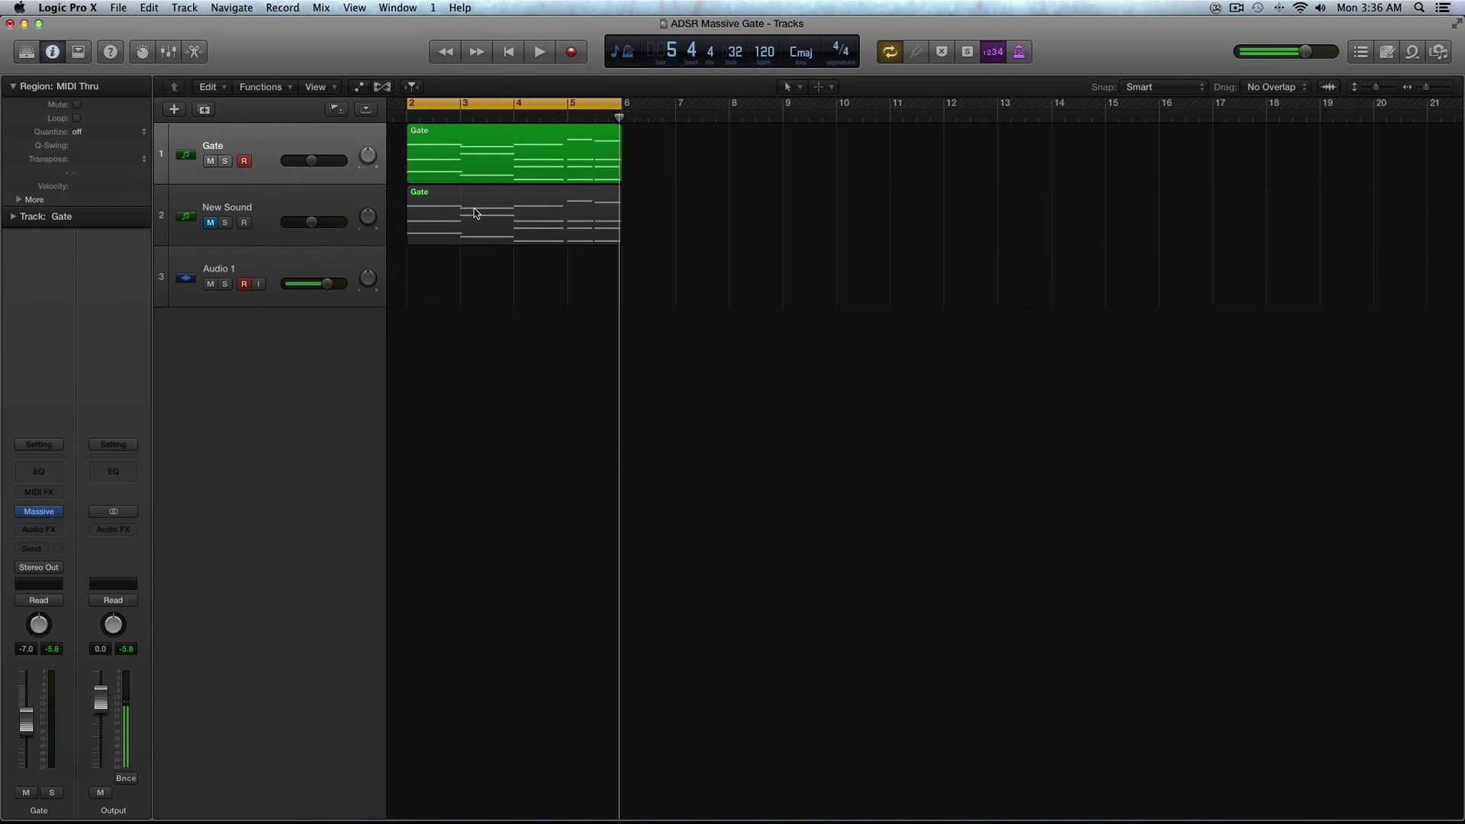
click(258, 146)
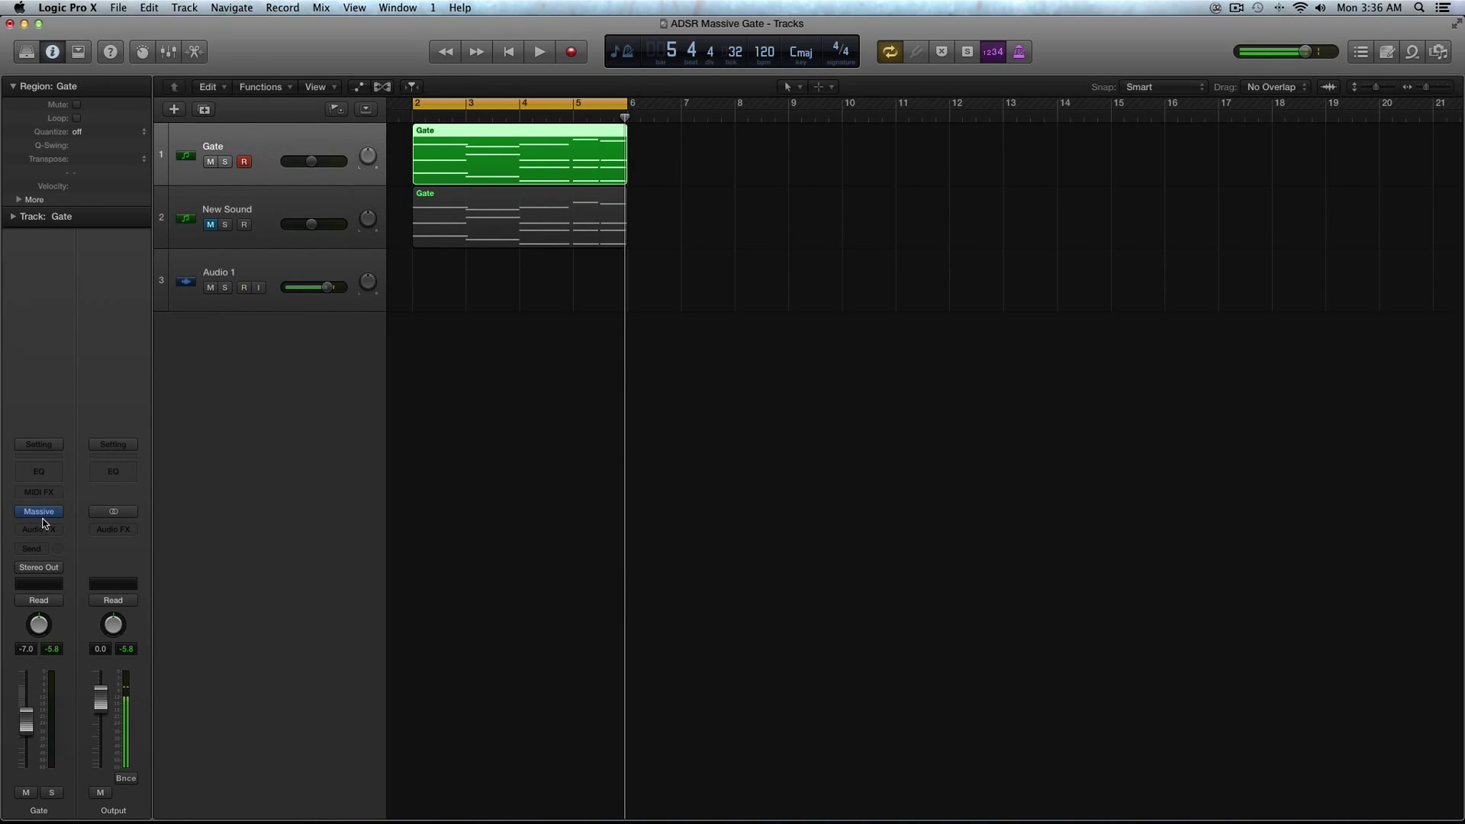
Close the Gate track's Massive window and mute the Gate track
key(v)
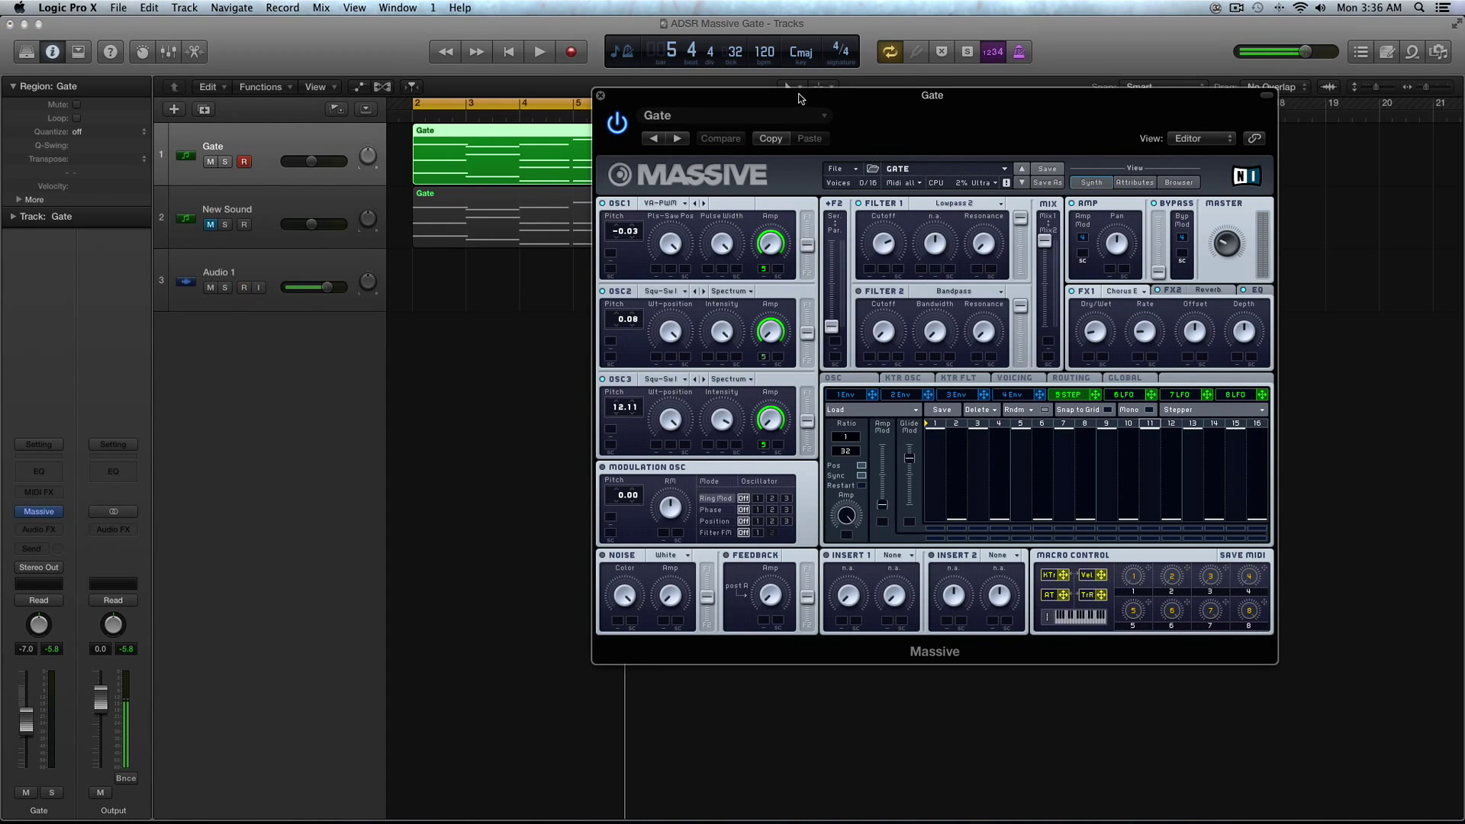
drag(800, 96, 810, 142)
click(610, 141)
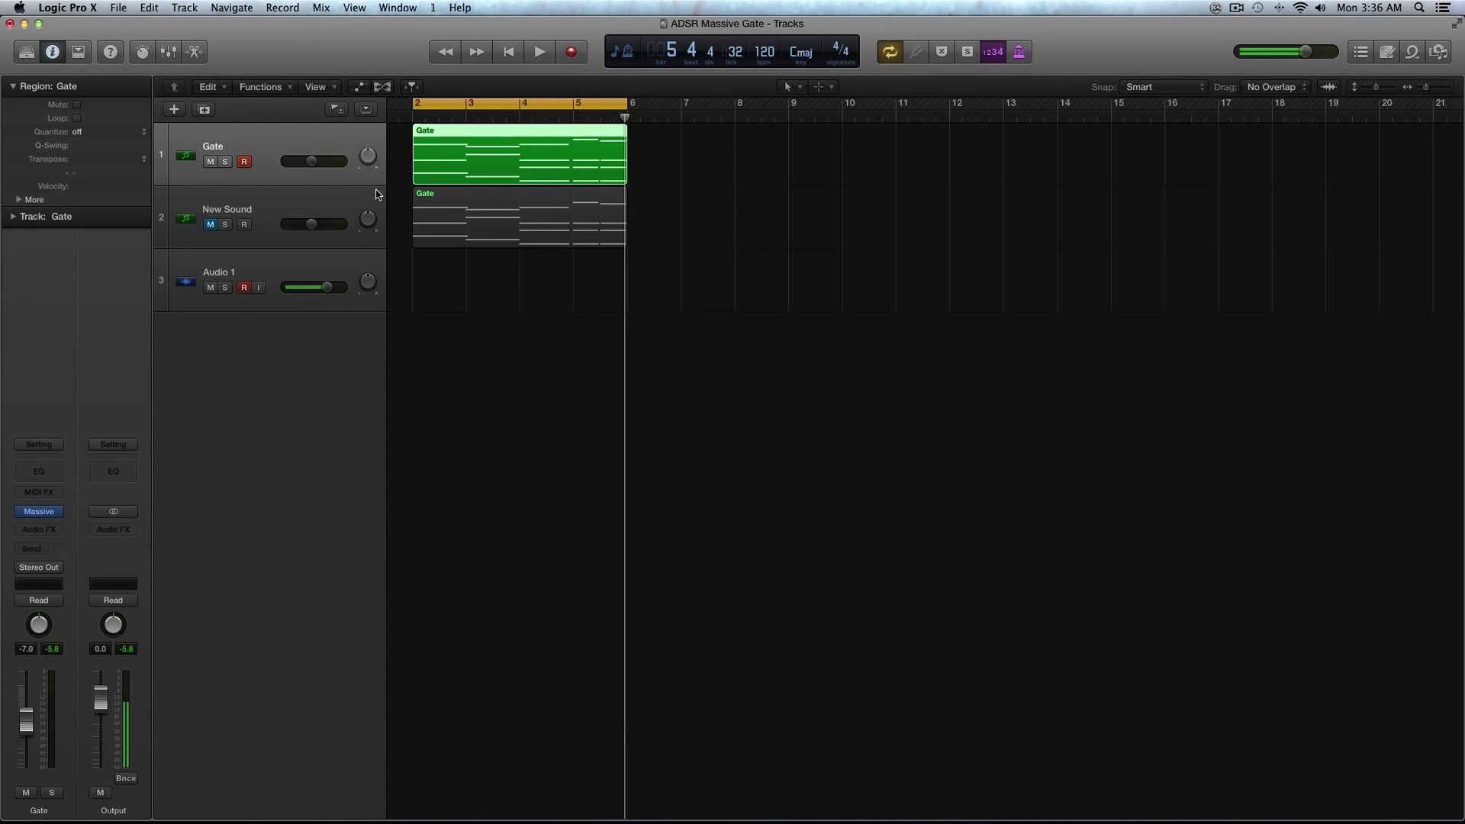
click(211, 161)
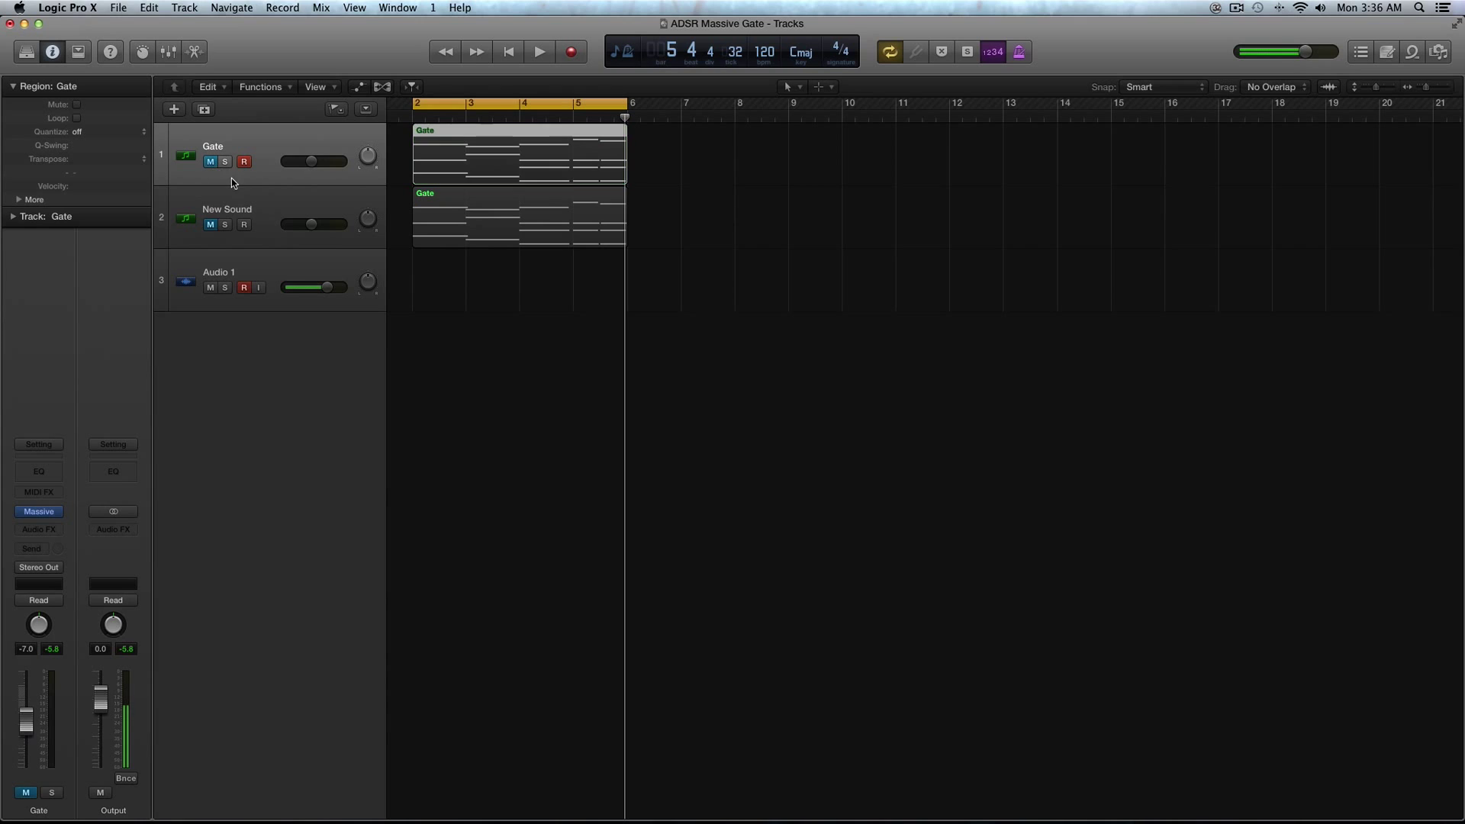
Select the New Sound track and its Gate region copy
click(208, 223)
key(super+Down)
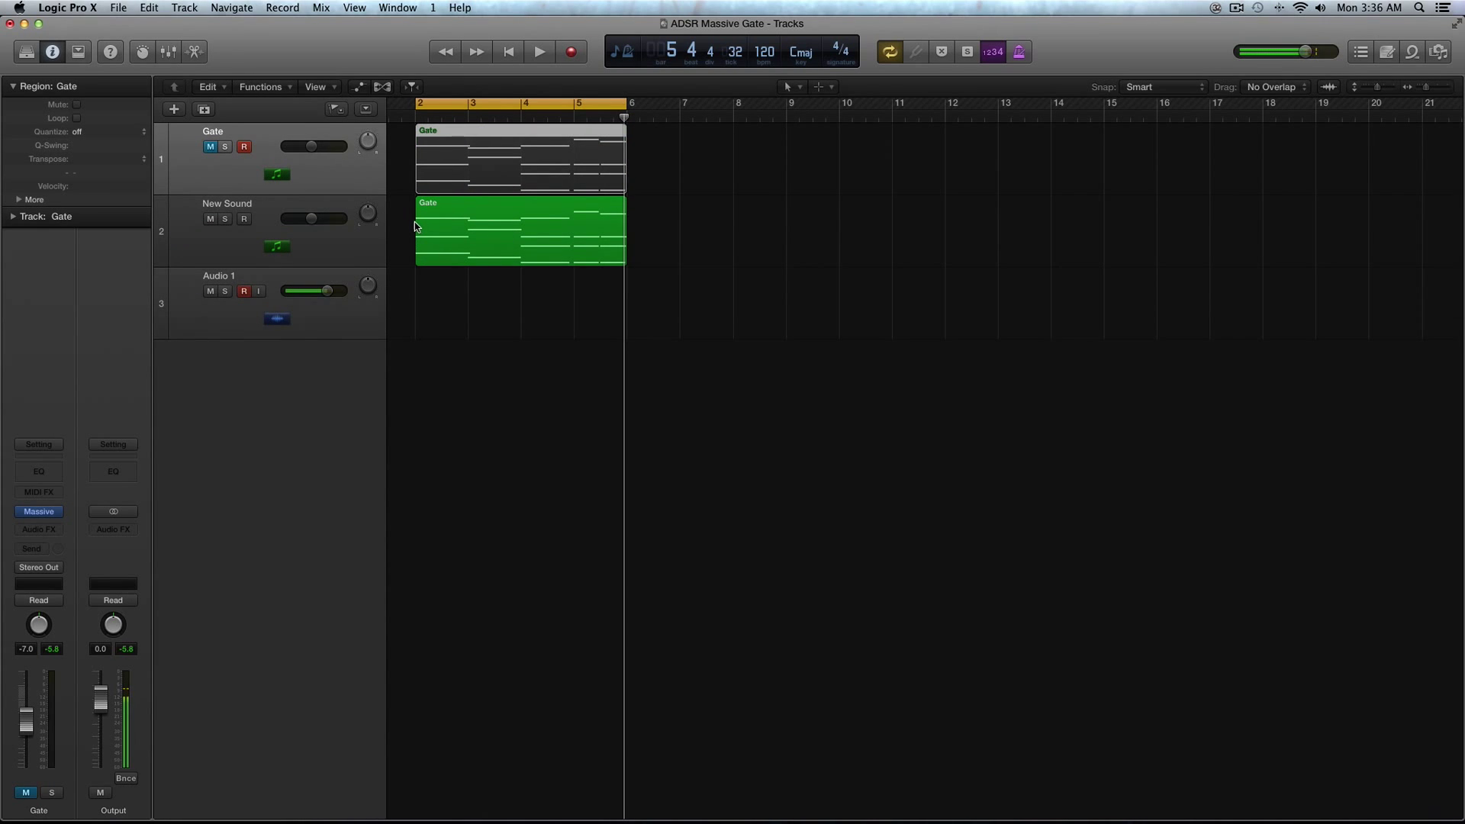
click(329, 244)
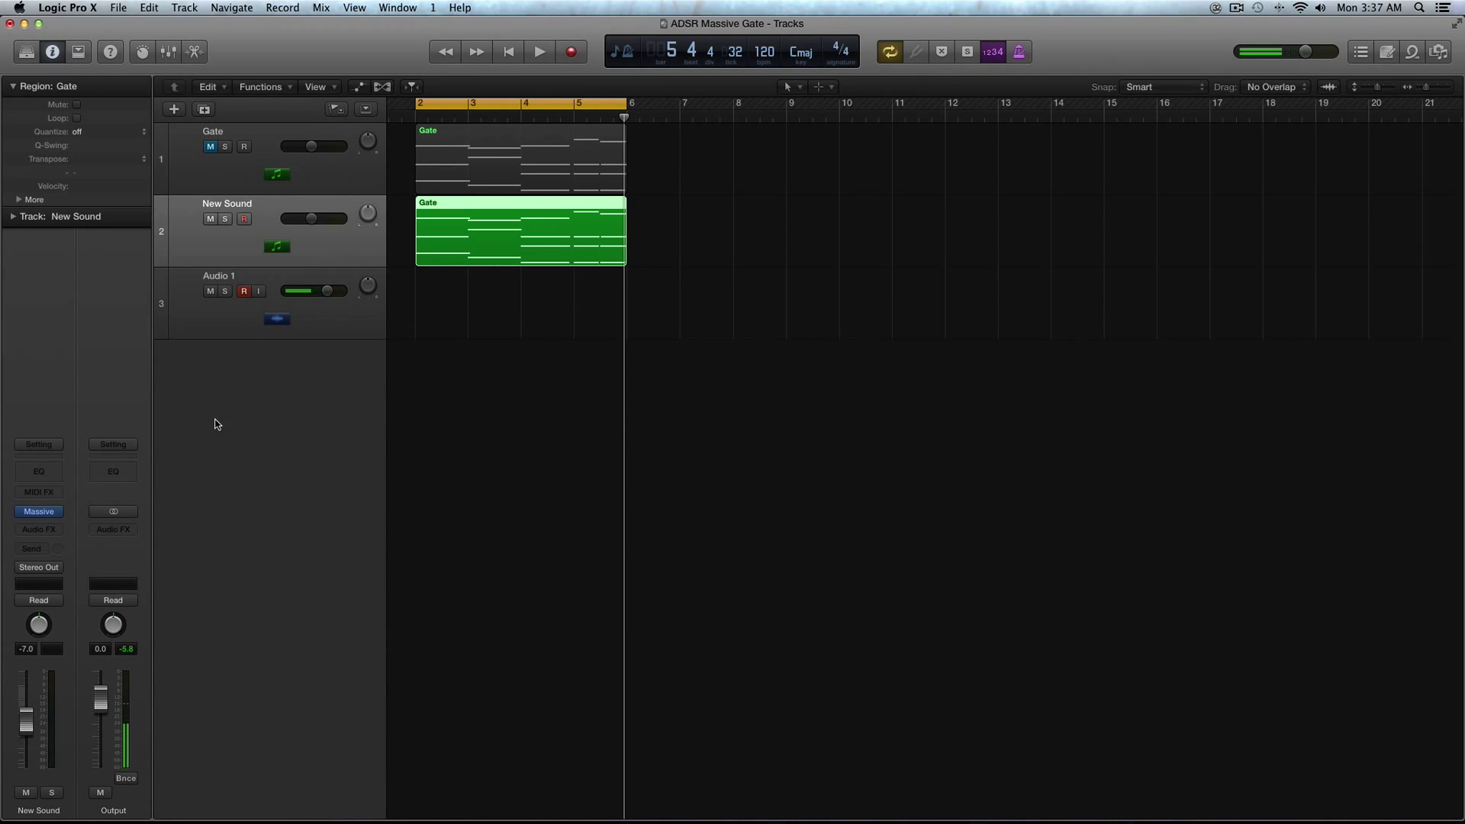
Open the Massive instrument on New Sound and position its window to the right
click(38, 511)
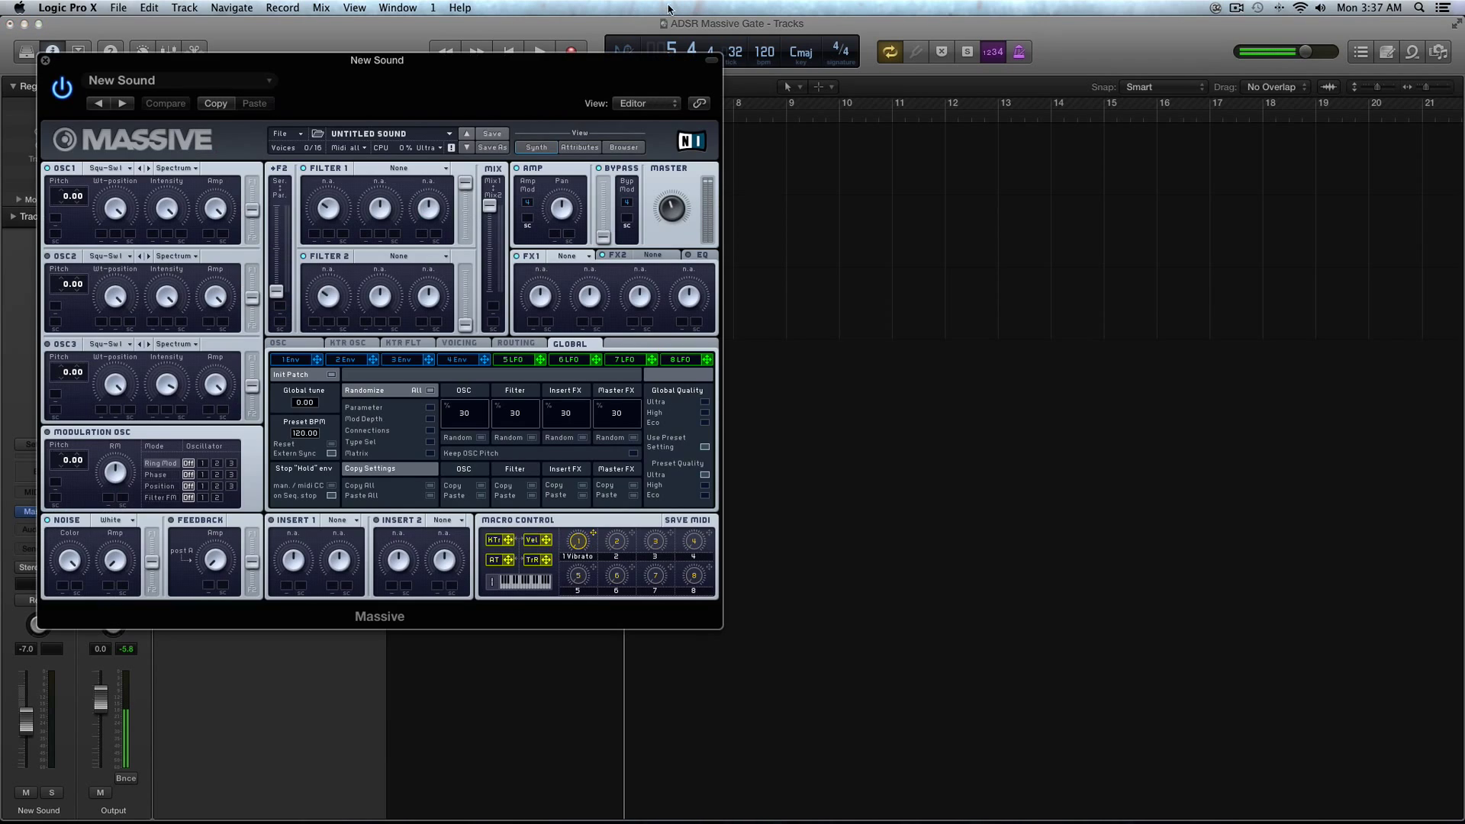
drag(265, 9, 631, 97)
key(space)
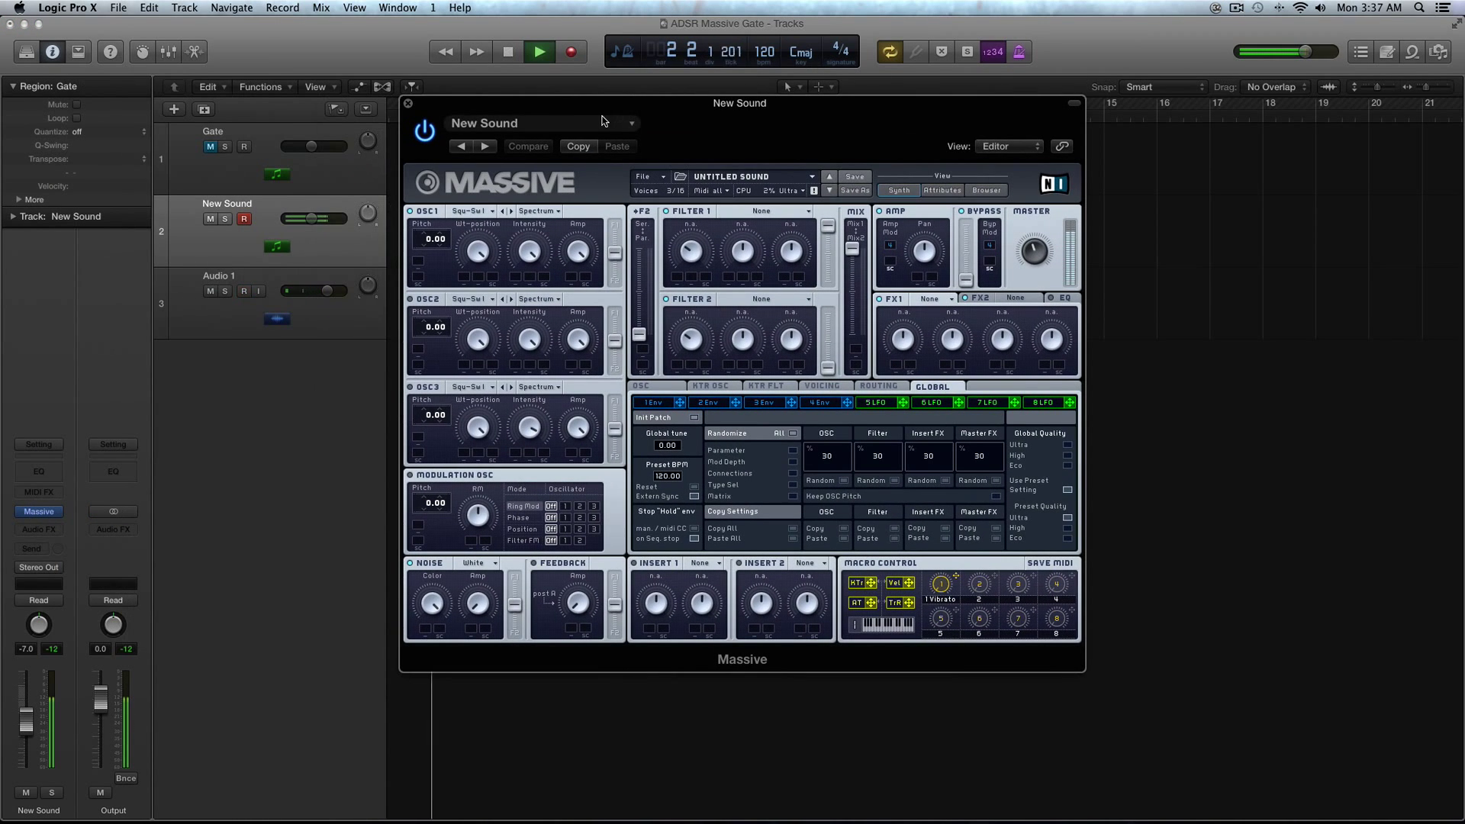
key(space)
drag(527, 106, 574, 108)
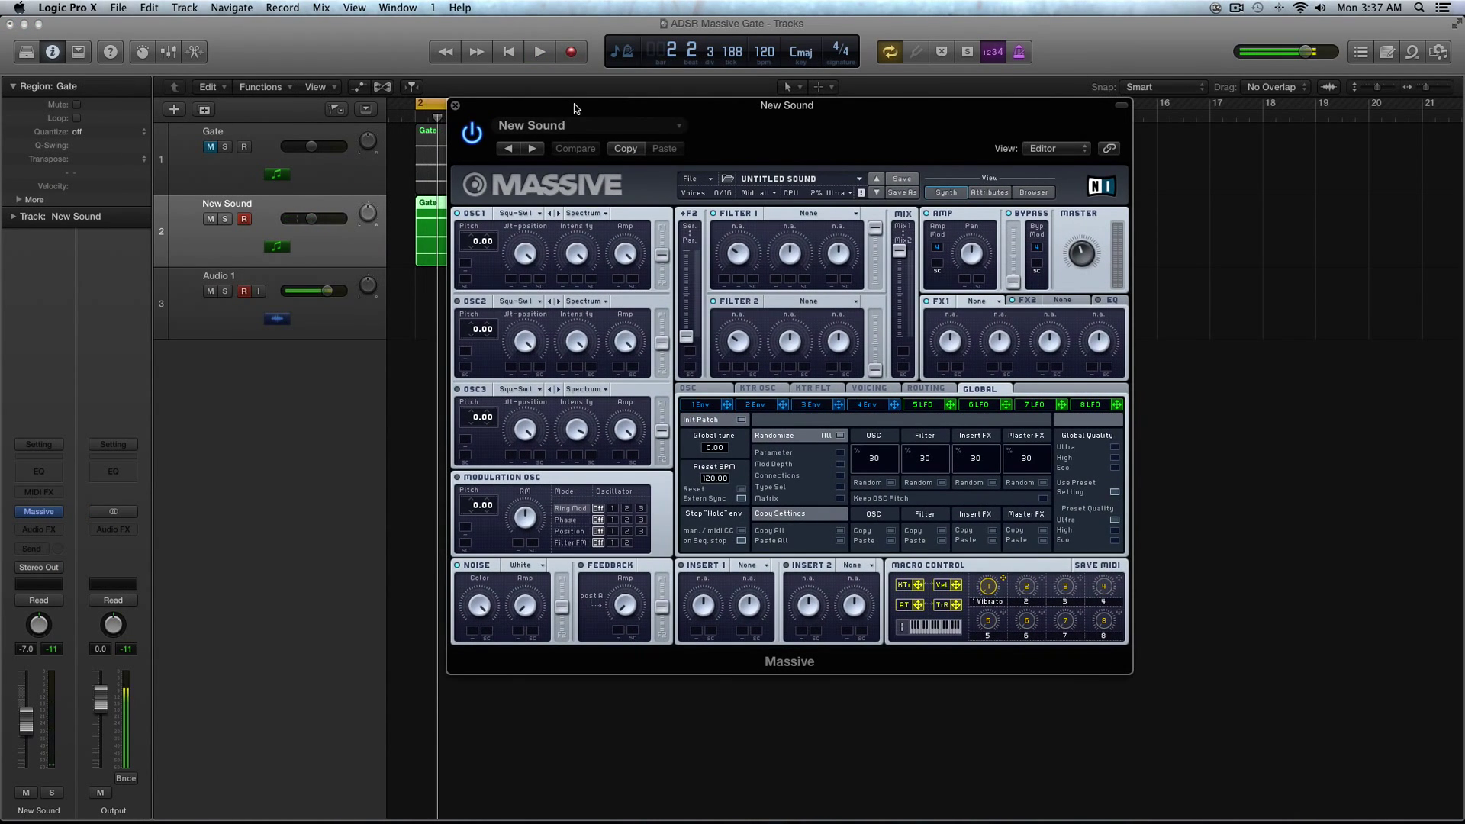
Set oscillator 1's wavetable to VA-PWM
click(525, 214)
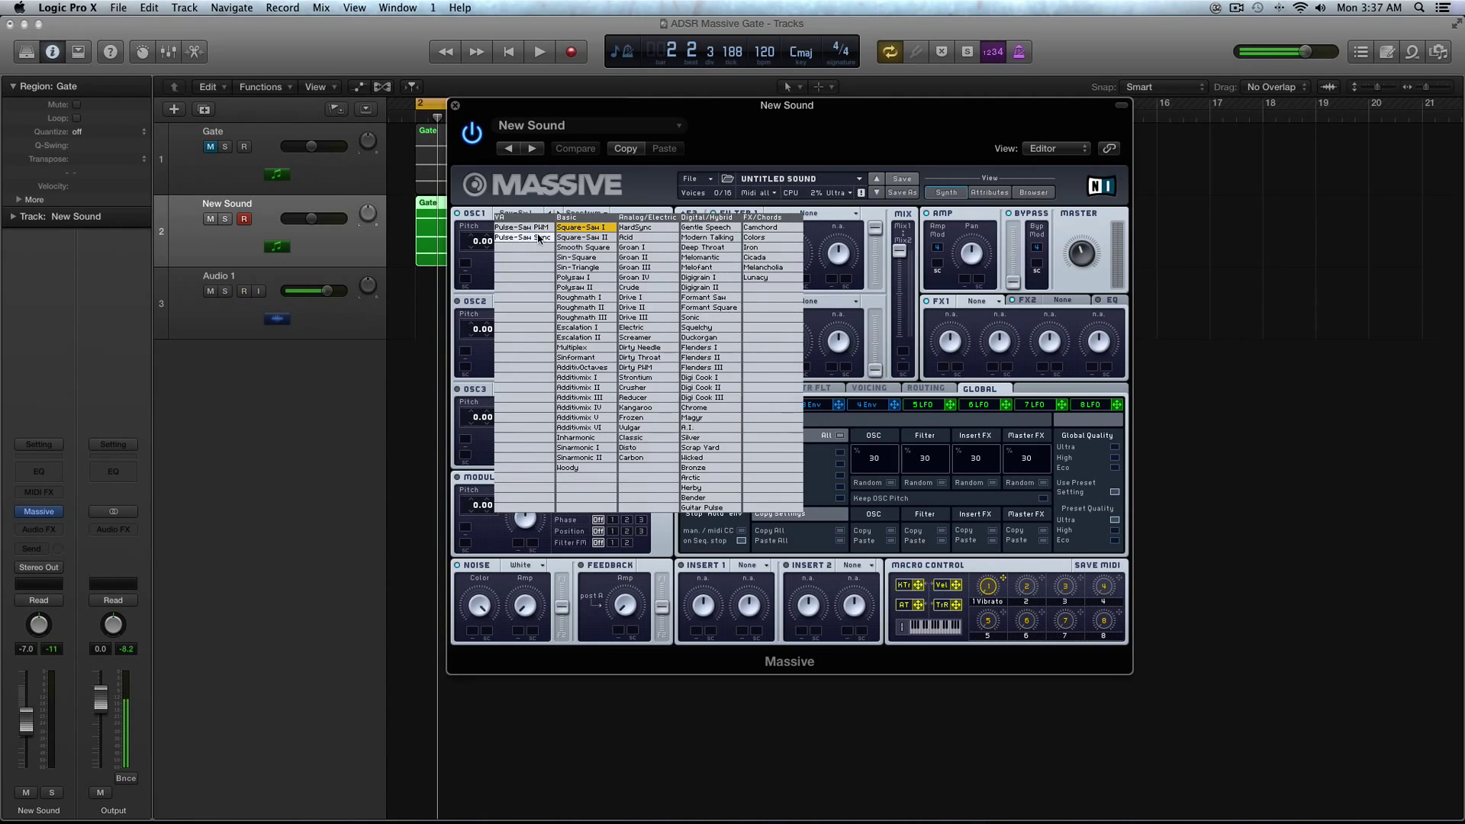
click(546, 228)
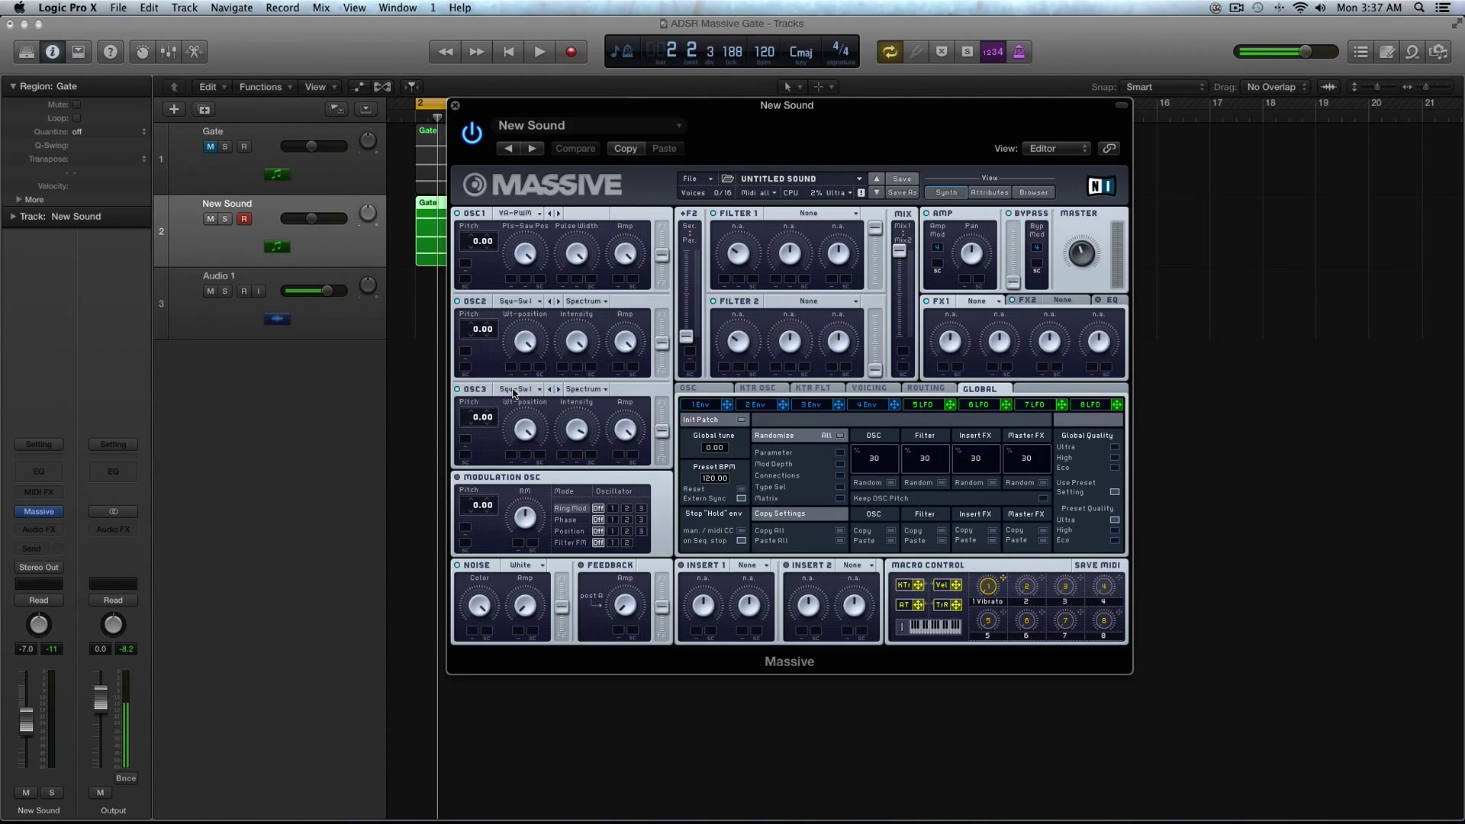
click(516, 213)
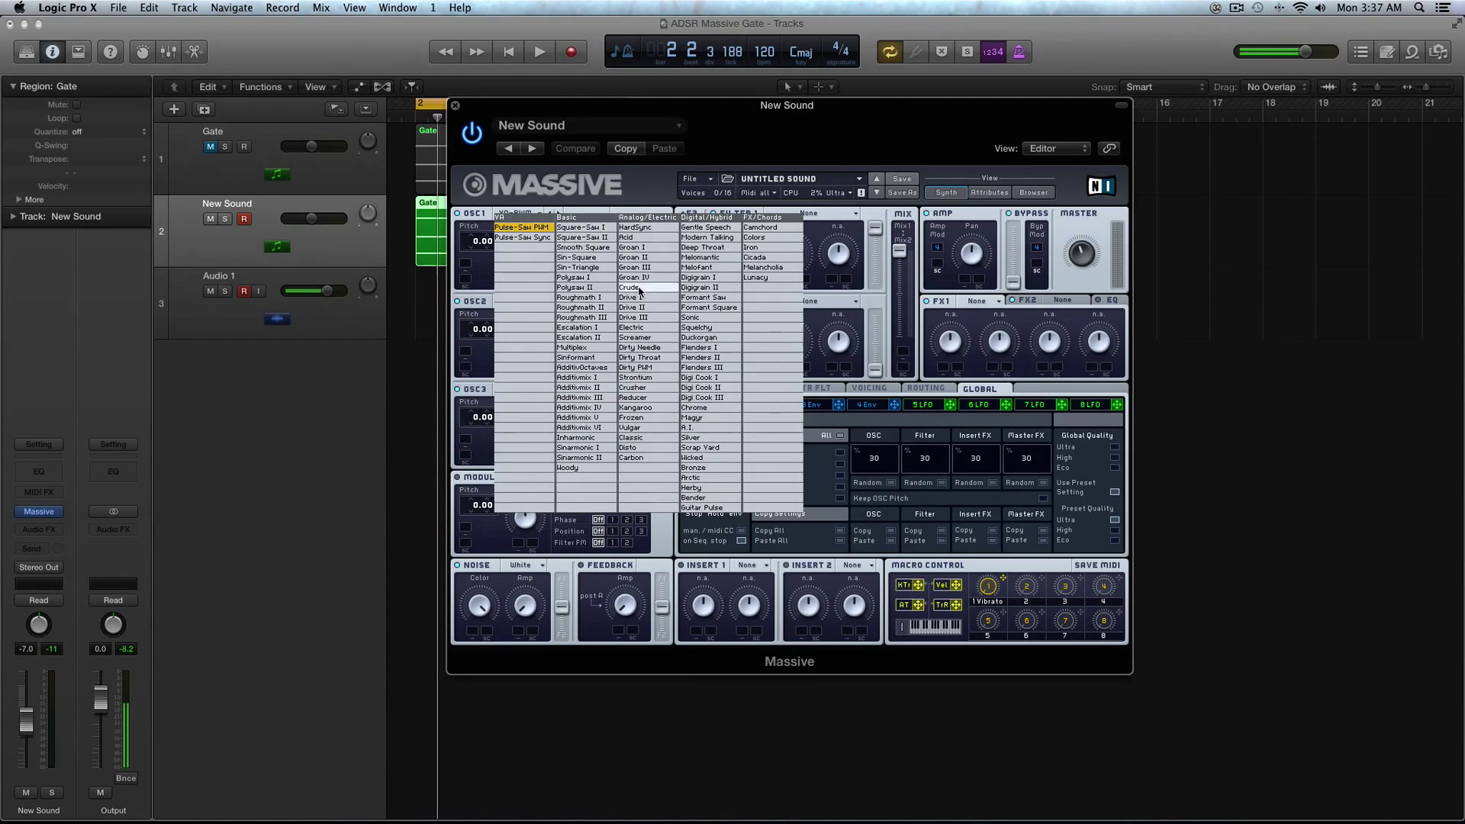
click(486, 281)
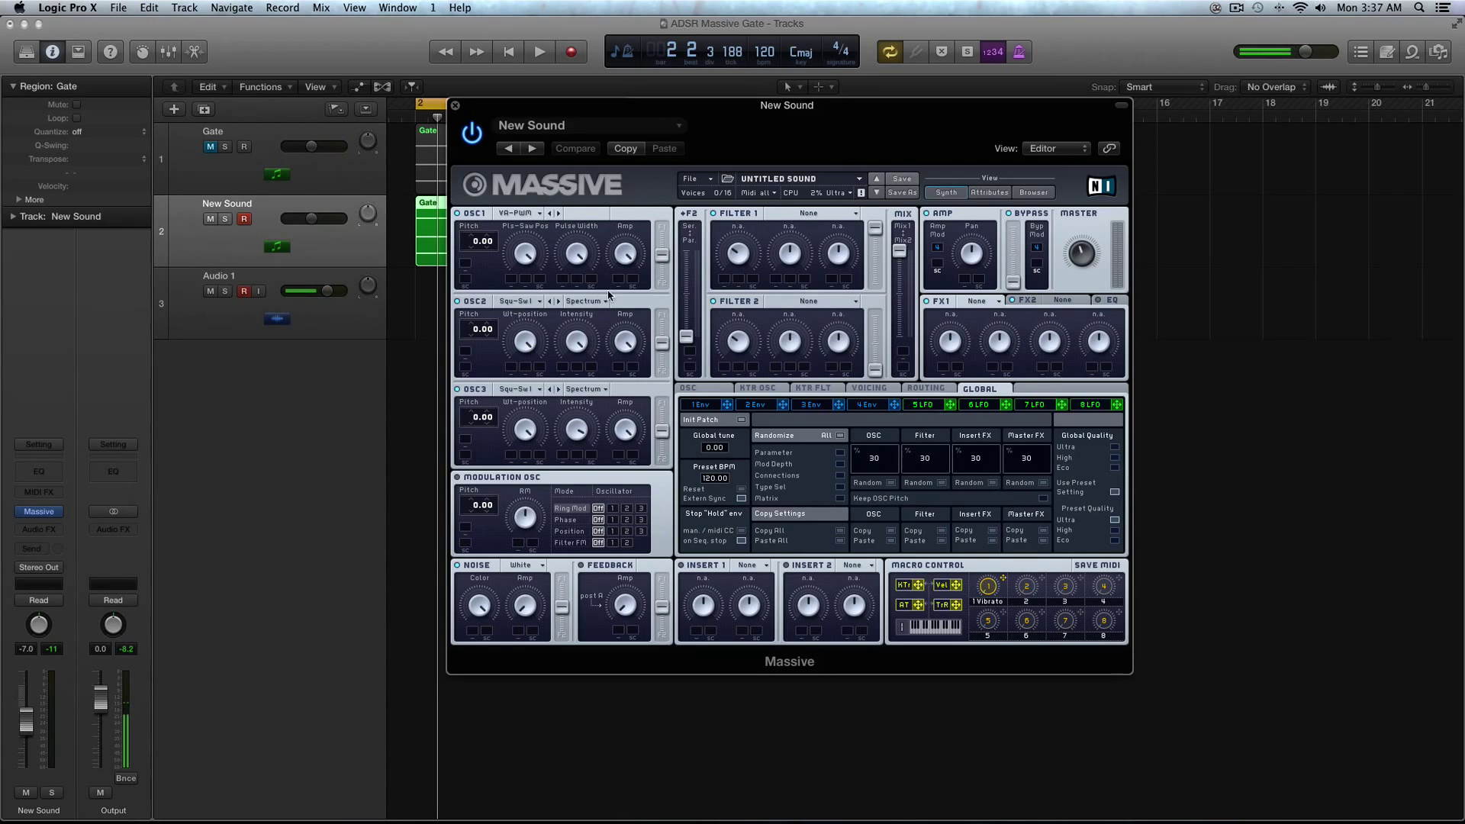
Show the oscillator settings page, adjust oscillator 1, and audition the change
click(926, 411)
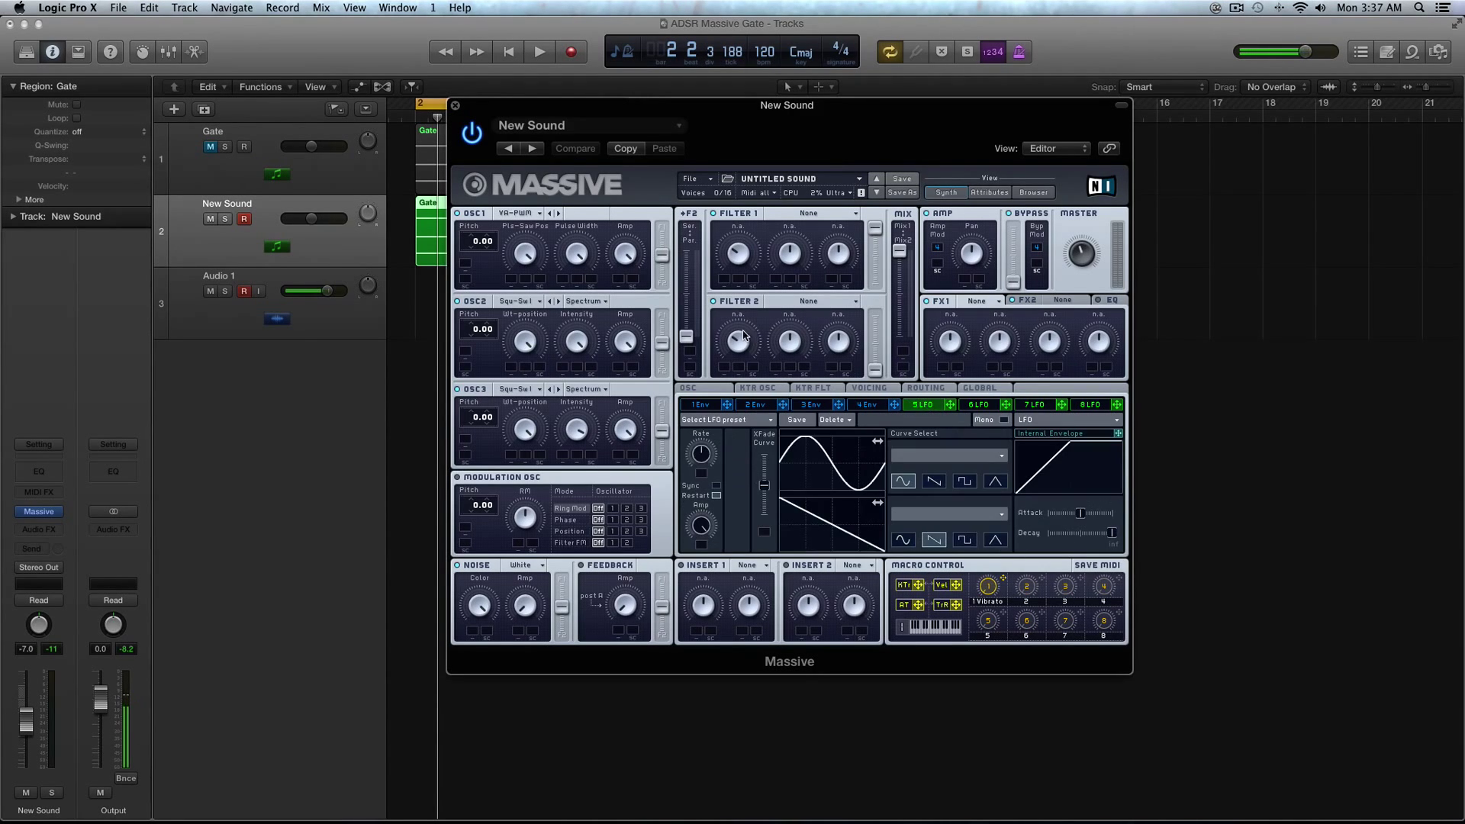
click(706, 389)
click(602, 302)
click(636, 305)
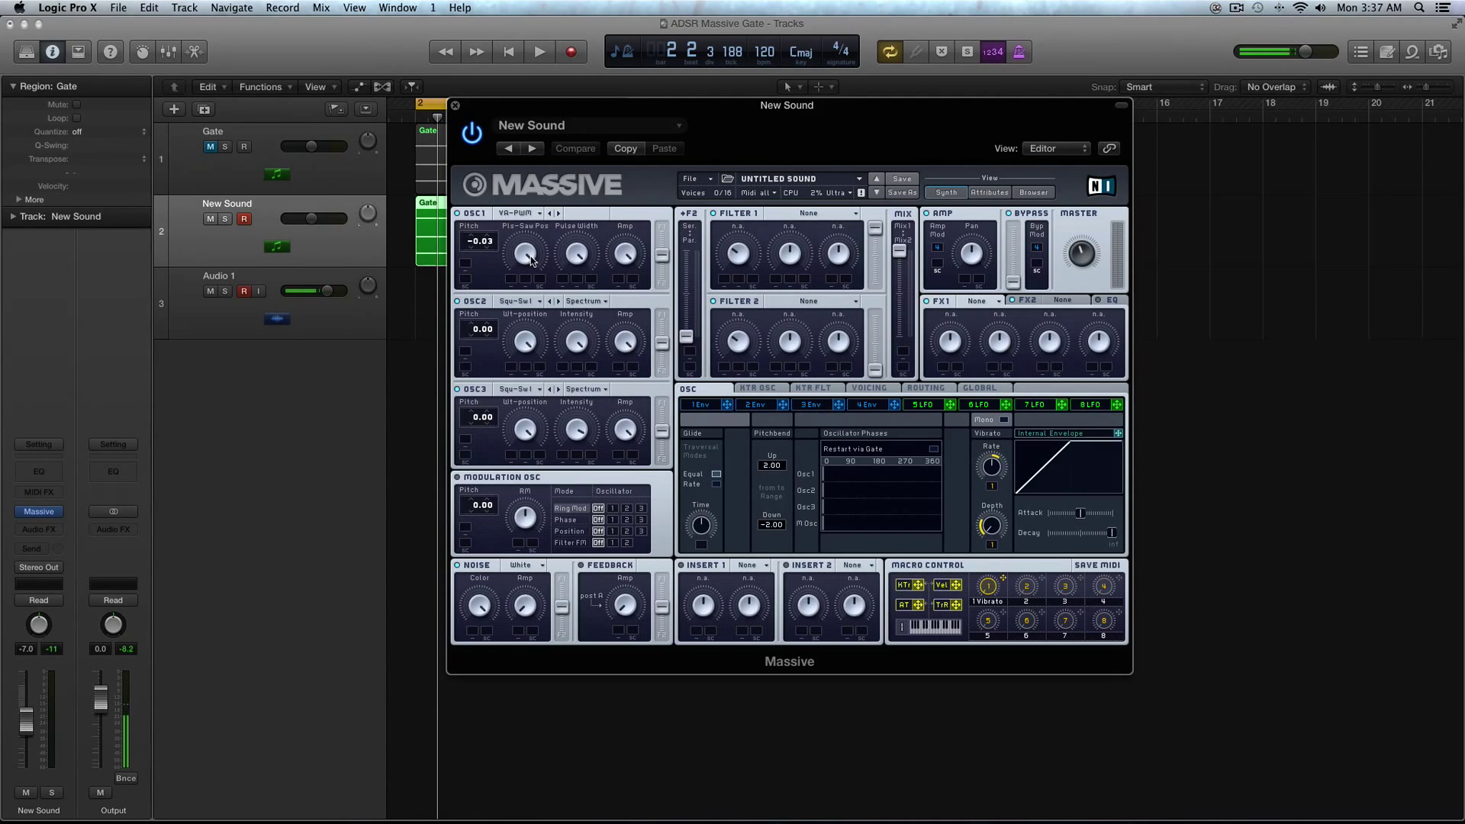
click(626, 257)
key(space)
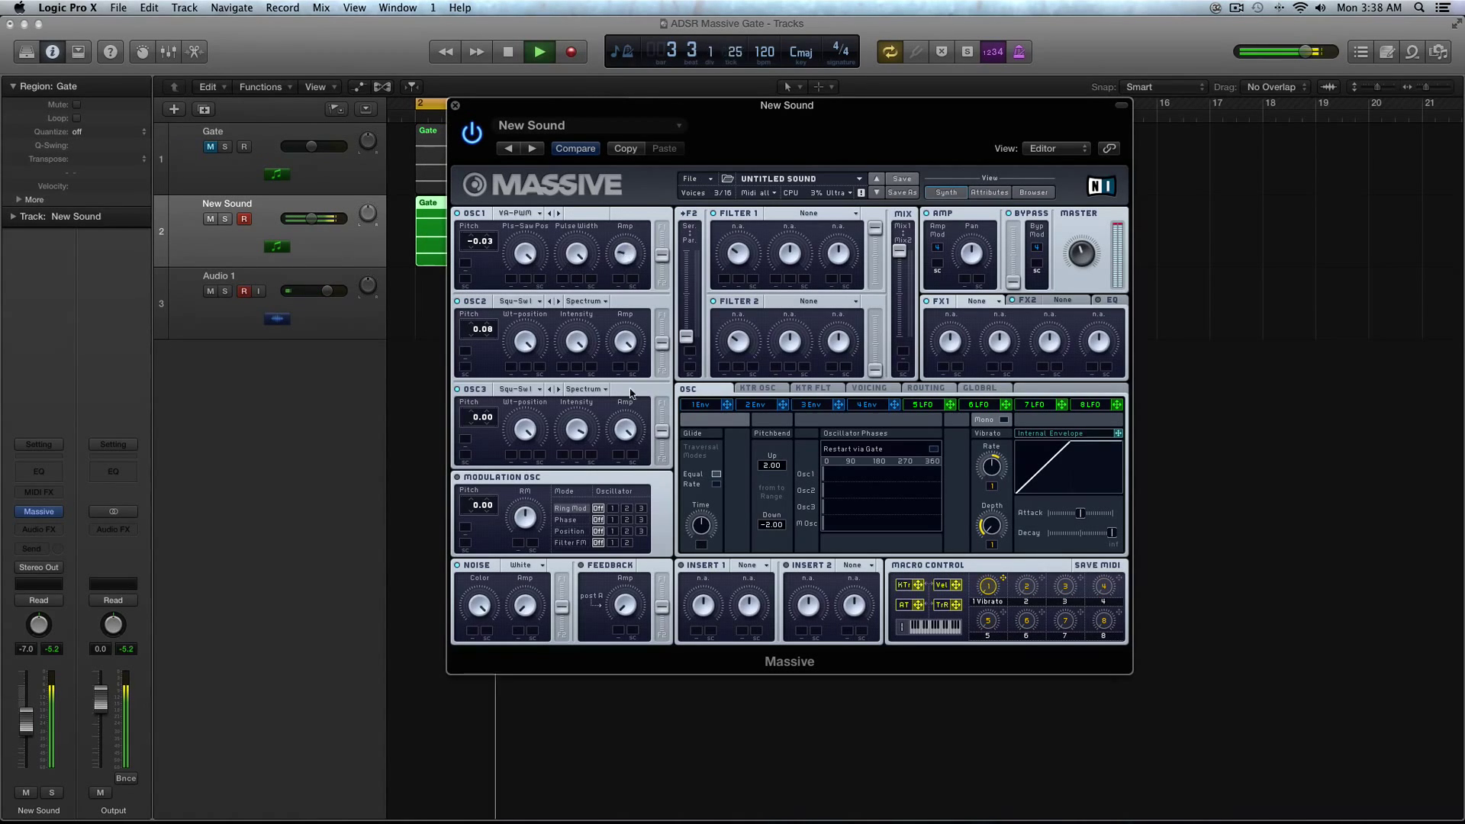
key(space)
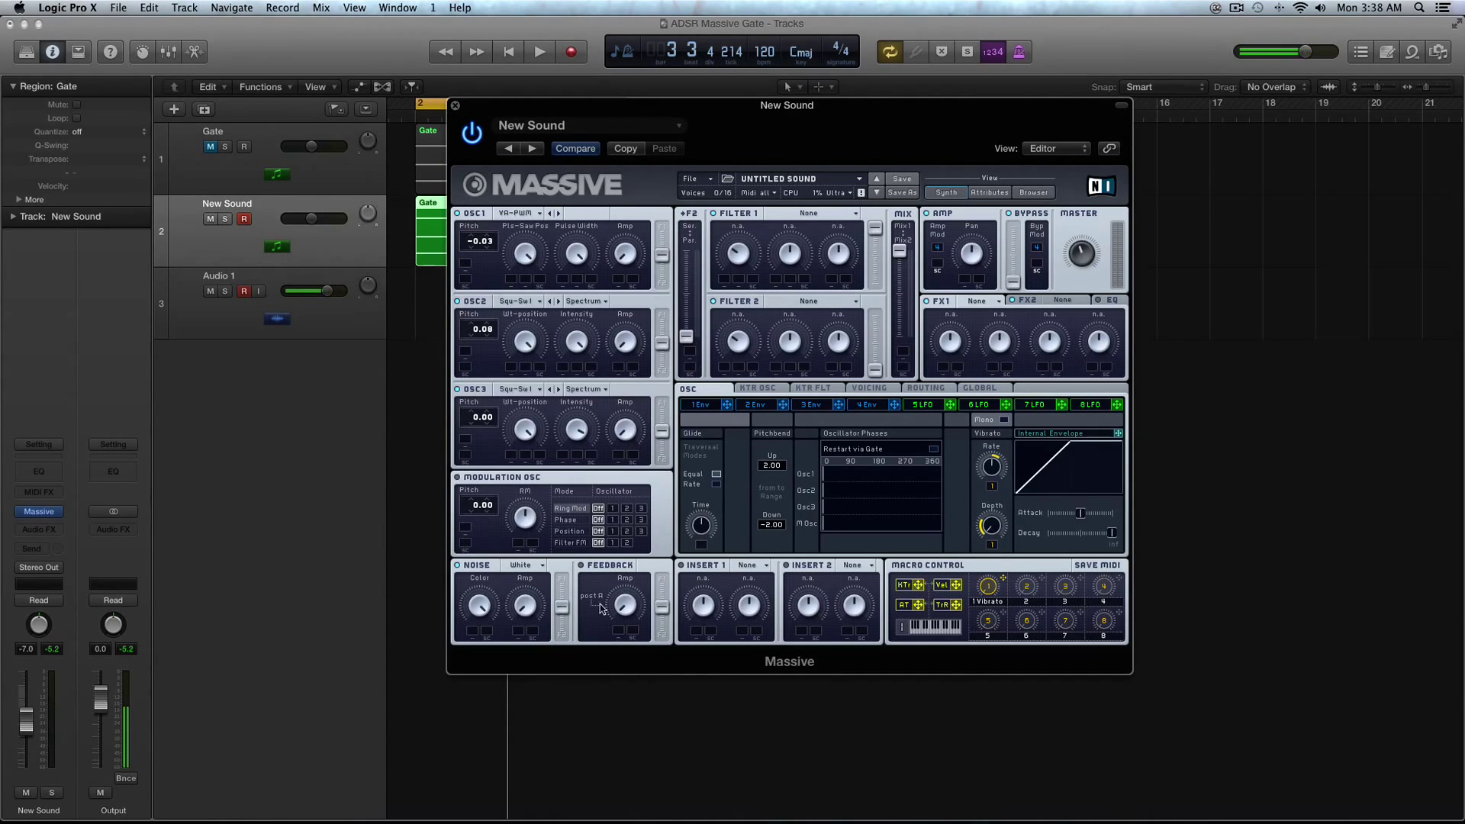
Raise oscillator 3's pitch an octave to 12.11 and audition the detuned stack
drag(475, 425, 474, 397)
drag(478, 405, 492, 406)
key(space)
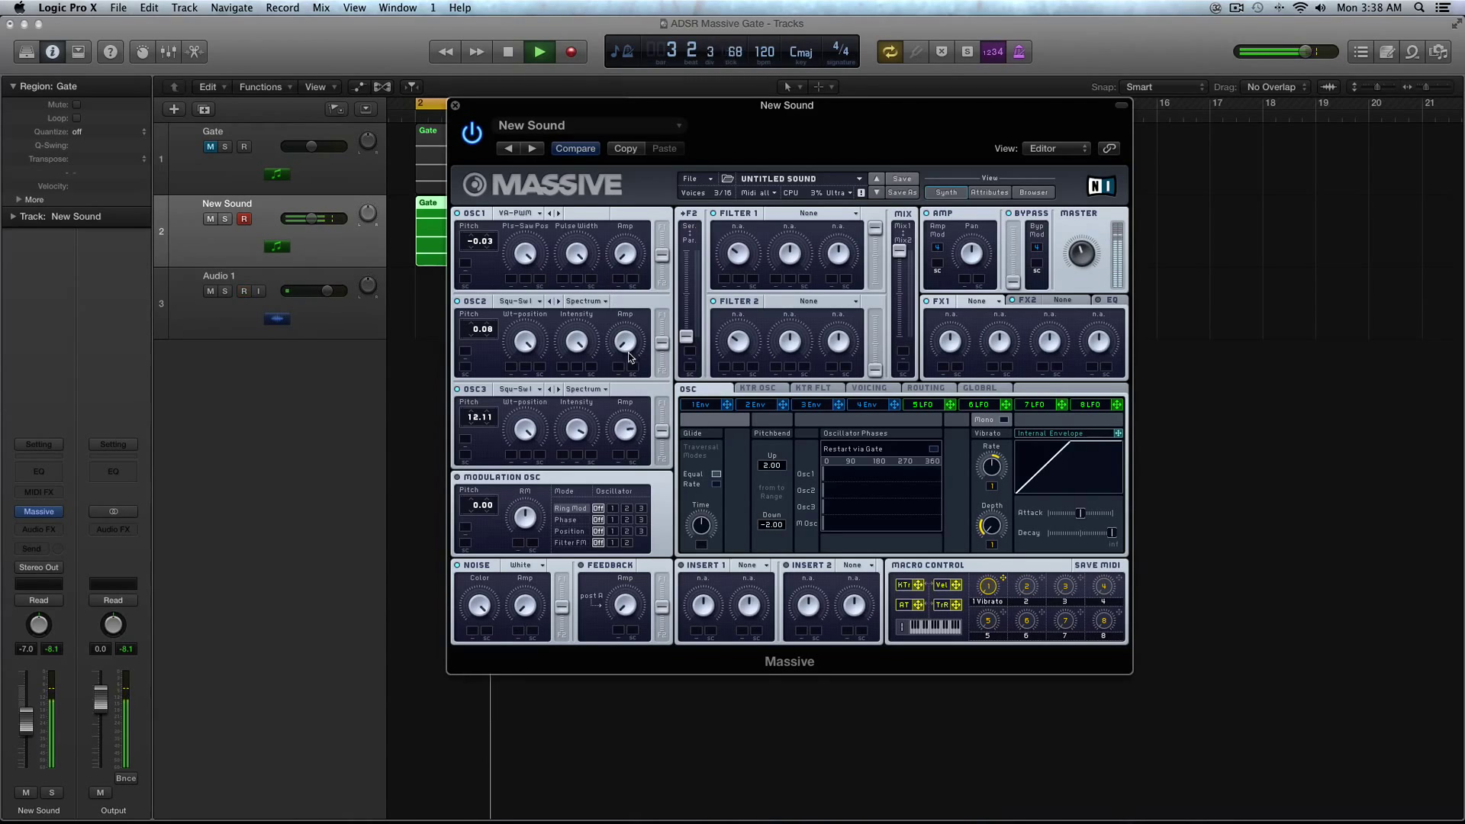
key(space)
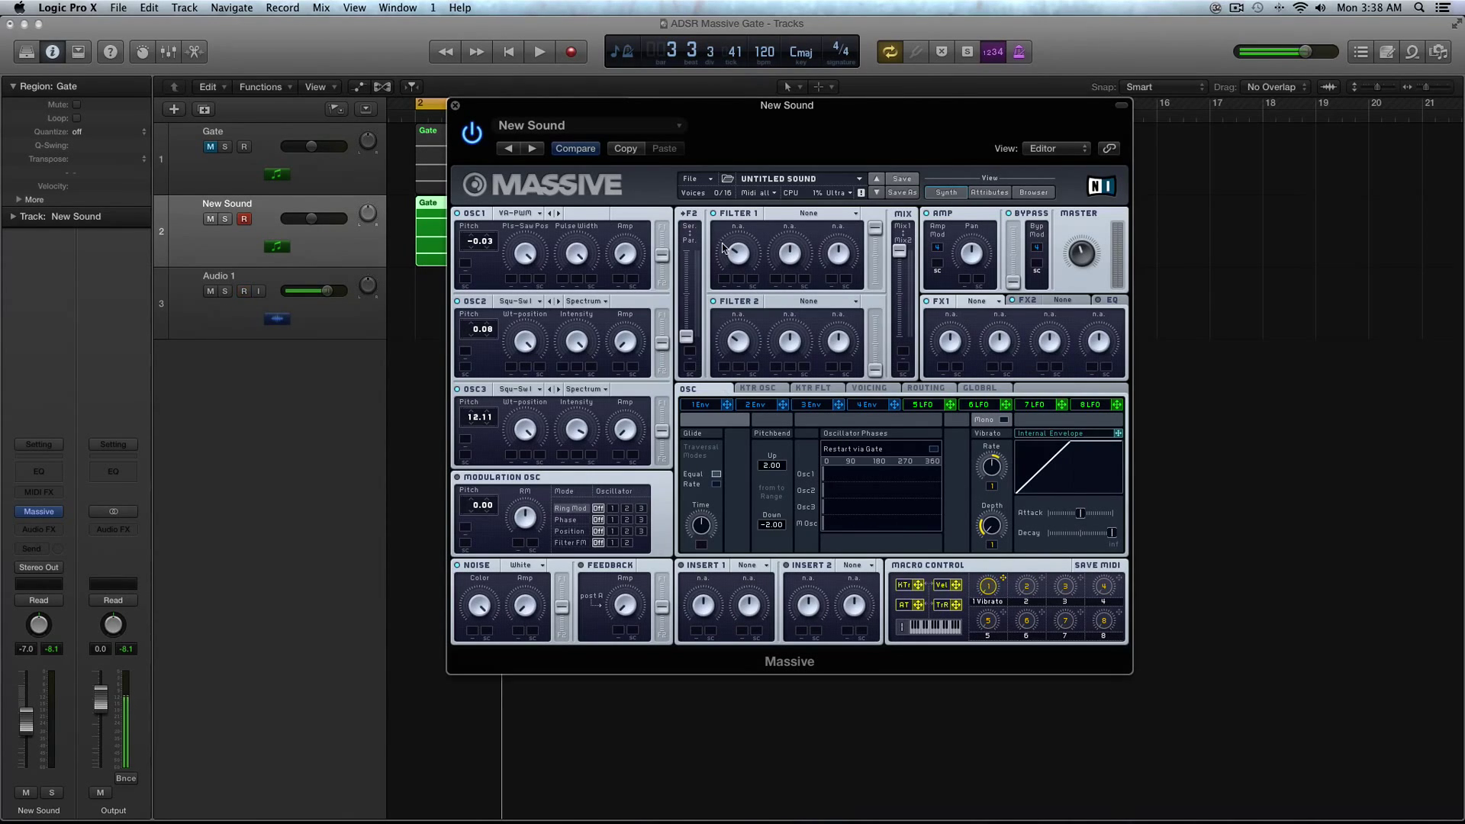
Set Filter 1 to Lowpass 2 and play the loop to hear the filtered sound
click(821, 214)
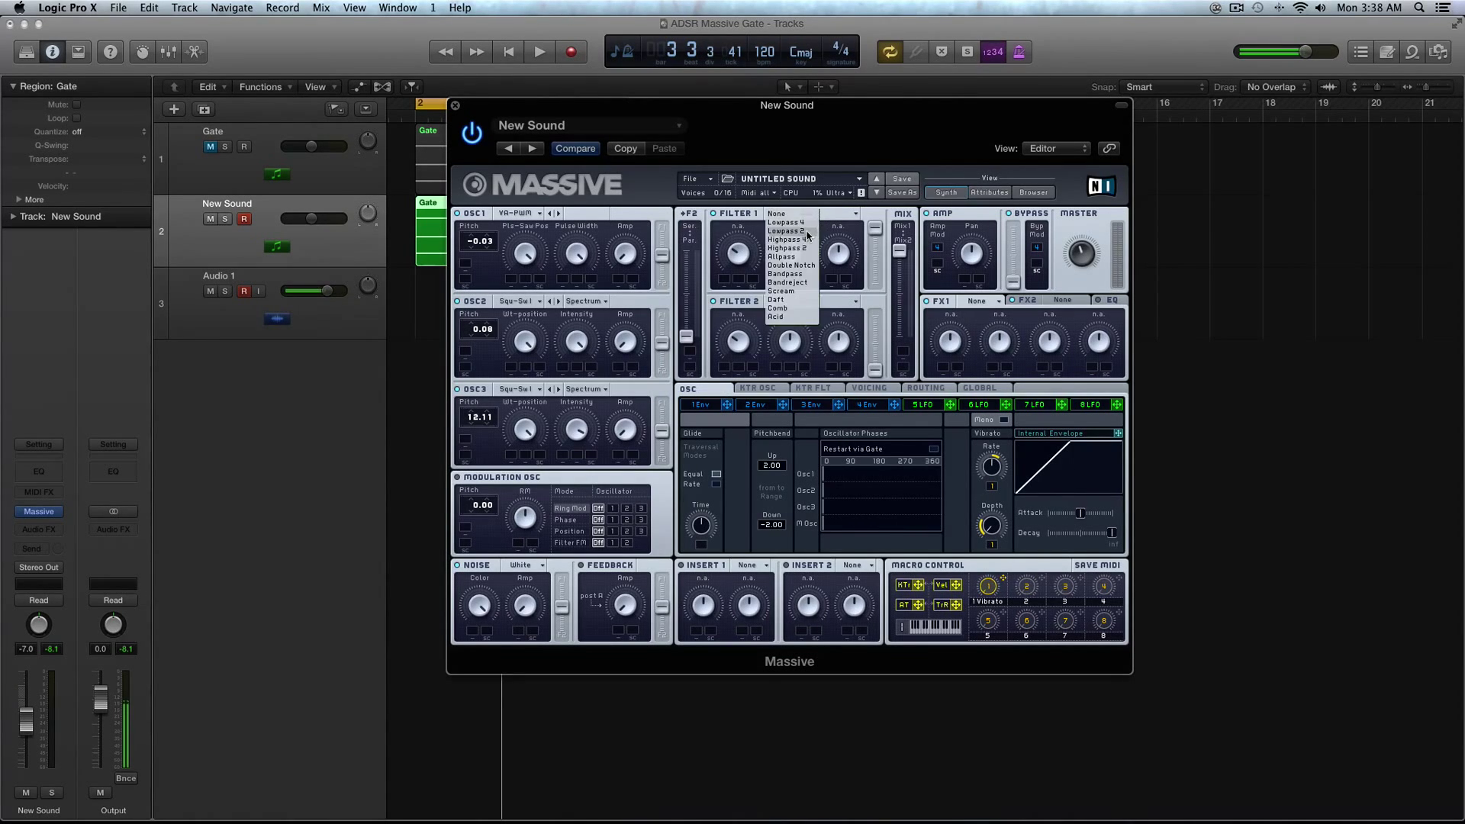
click(794, 231)
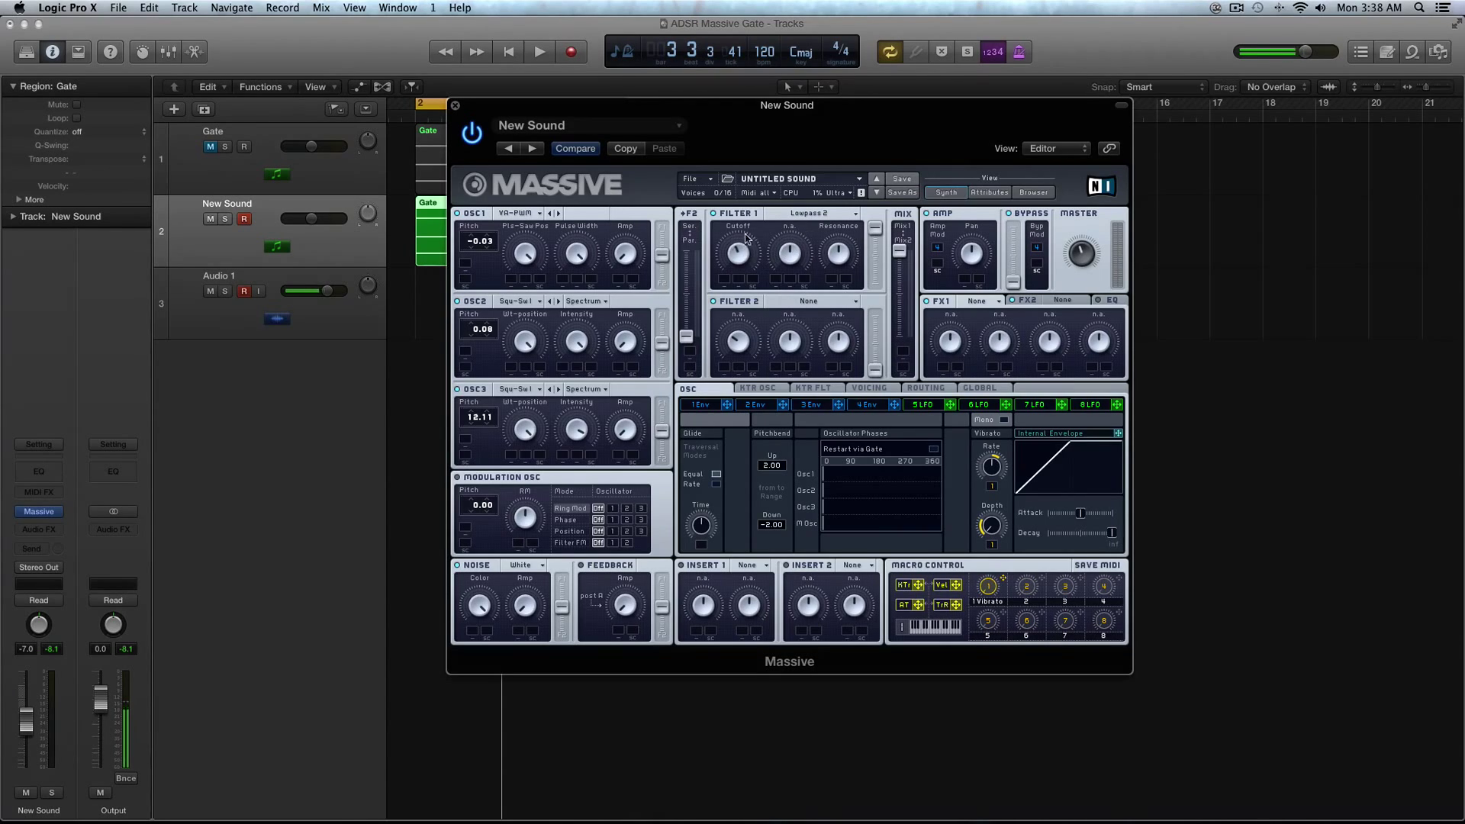
key(space)
key(space)
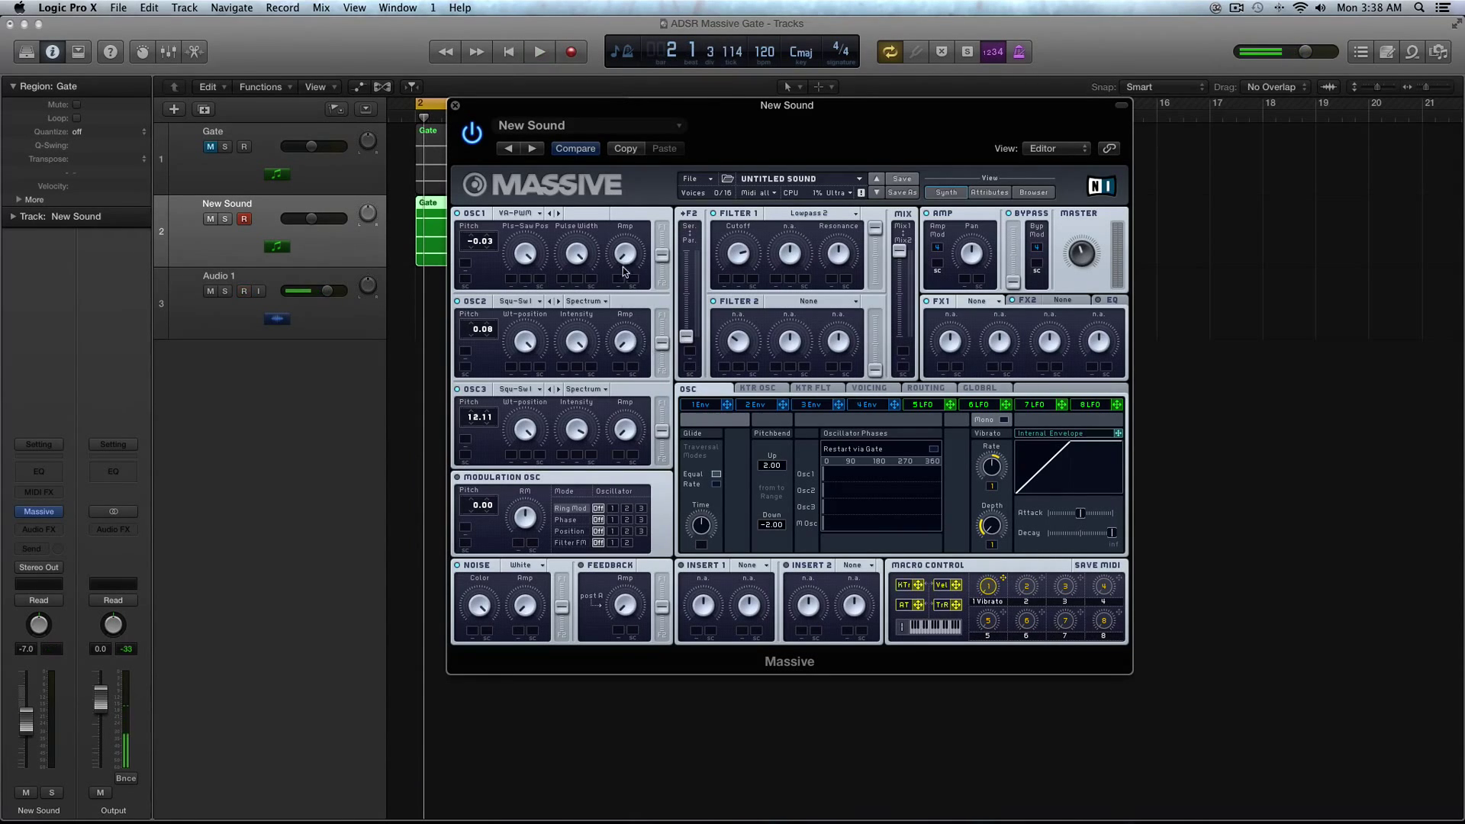
key(space)
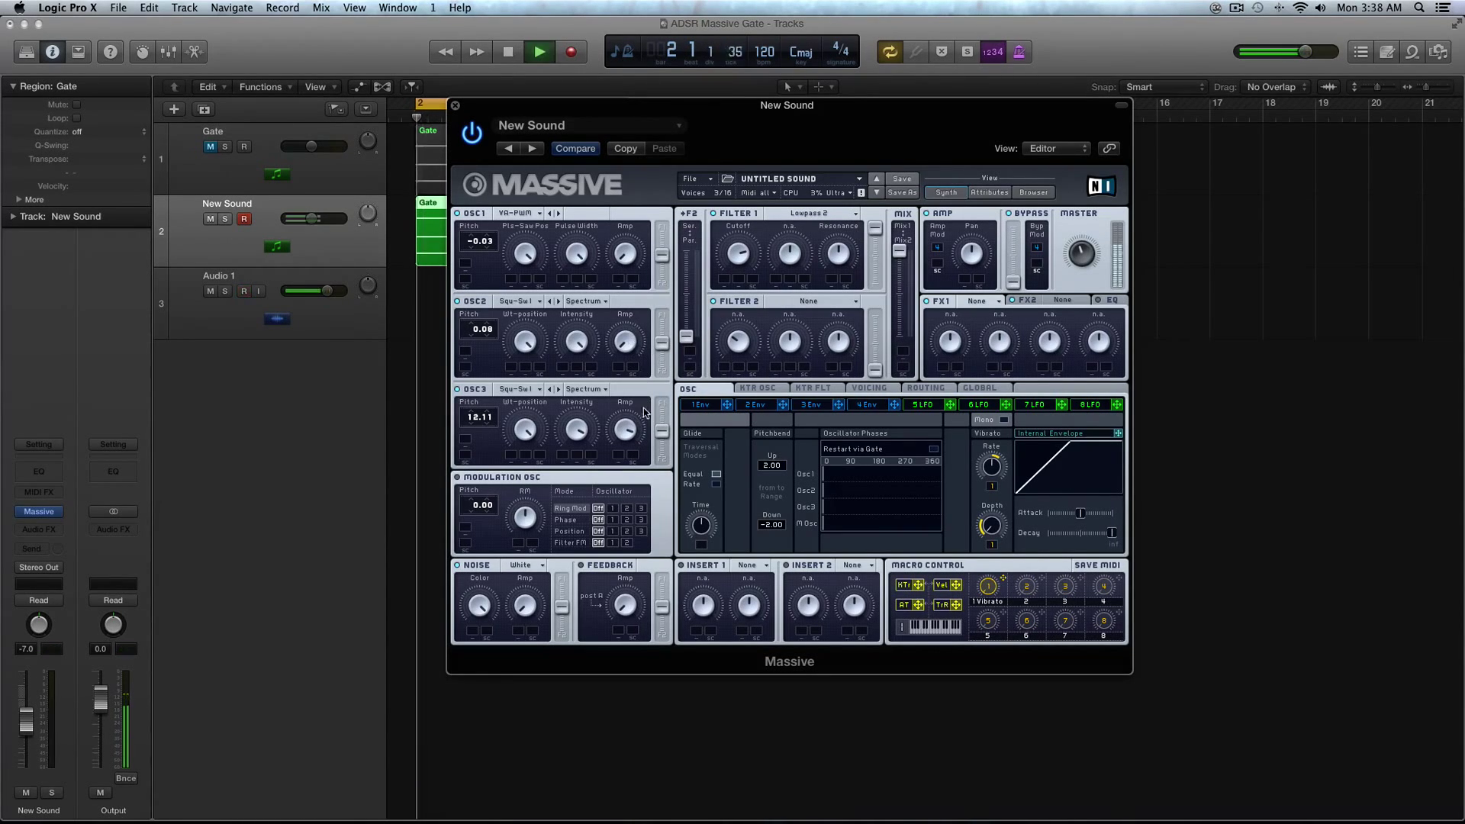
key(space)
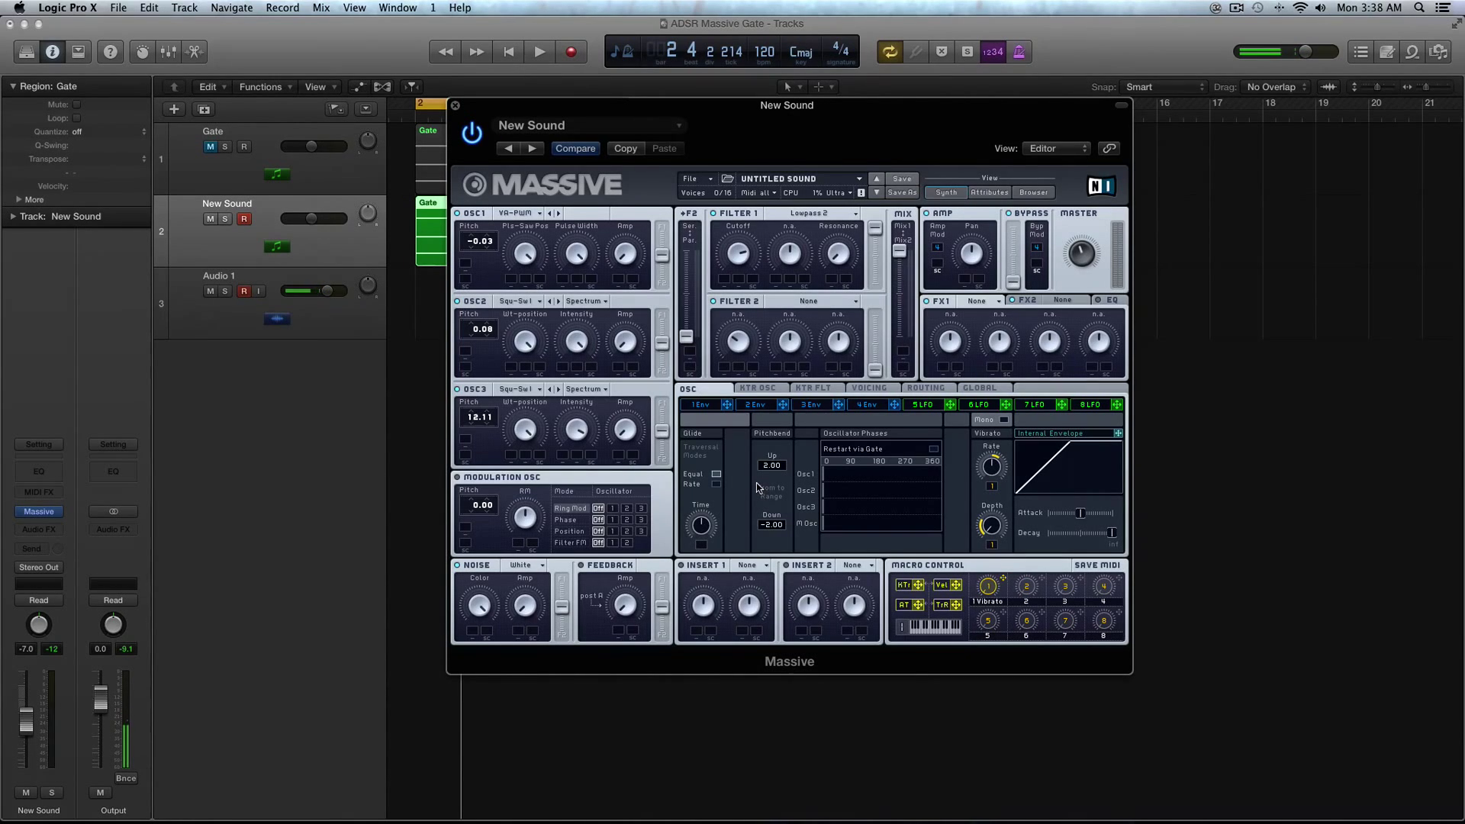
In Voicing, turn on Unisono Spread Pitch/Cutoff and Pan Position, nudging the pan spread wider
click(870, 387)
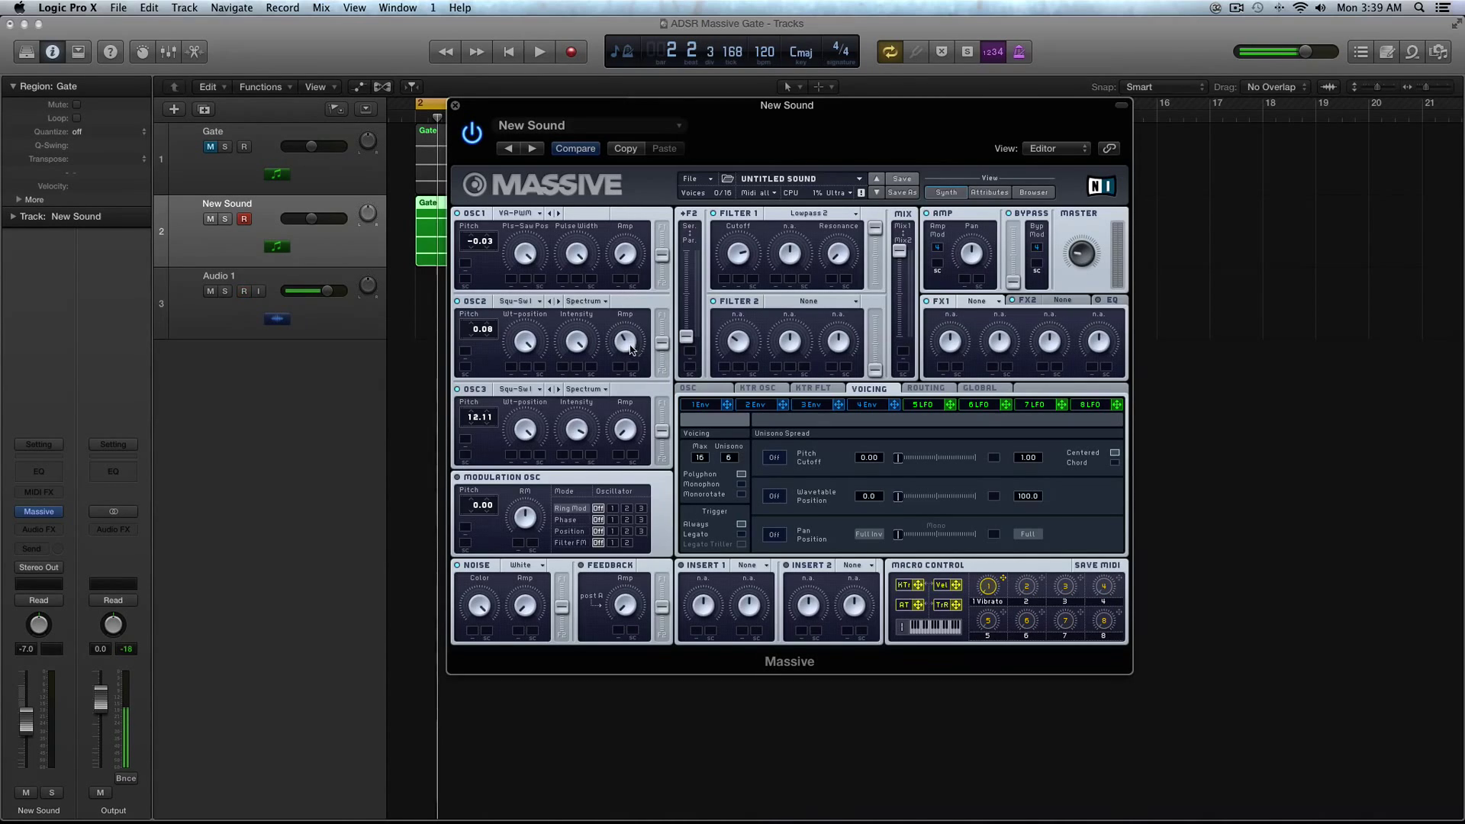
key(space)
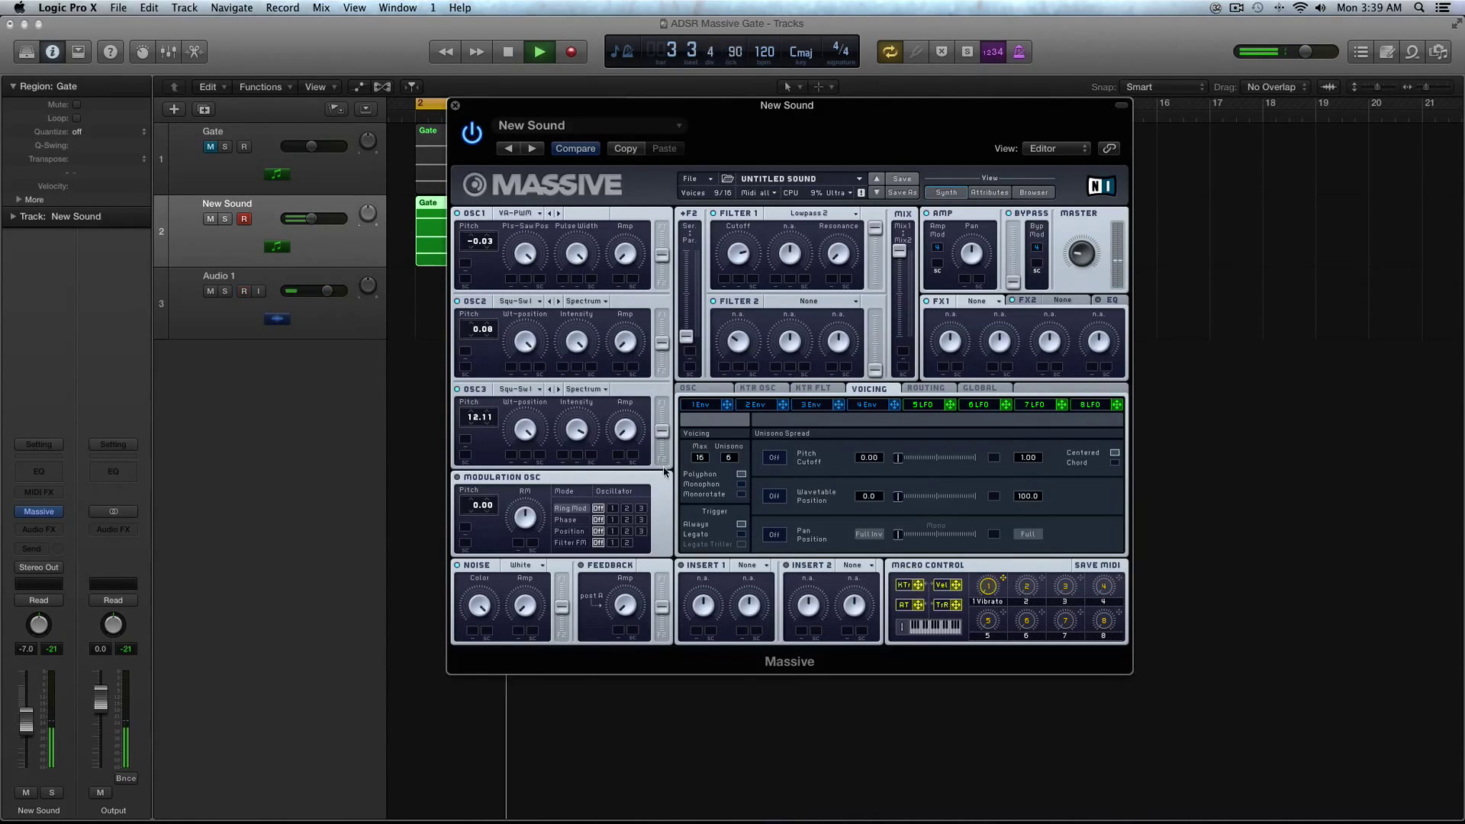
key(space)
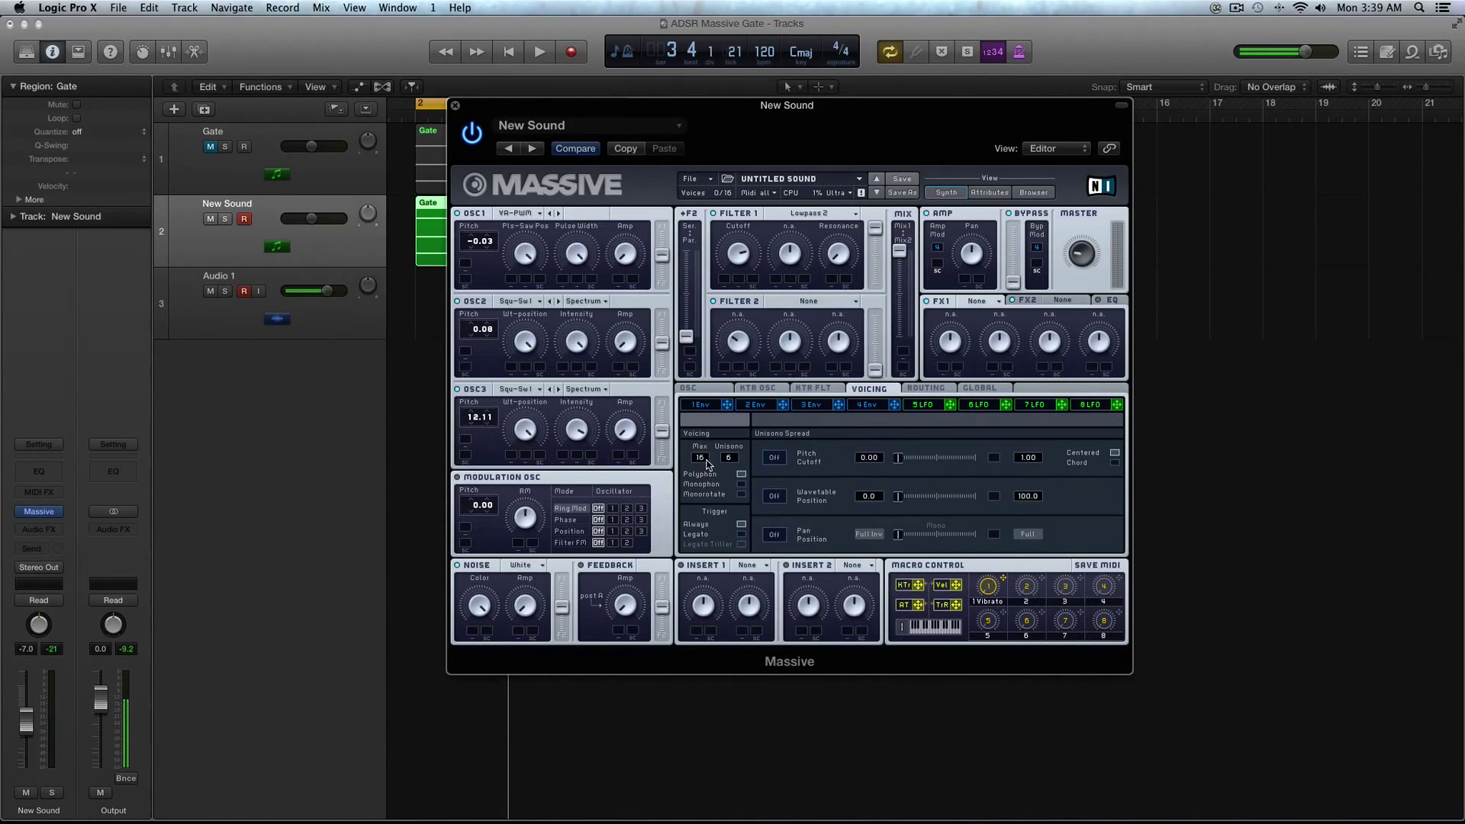
click(773, 458)
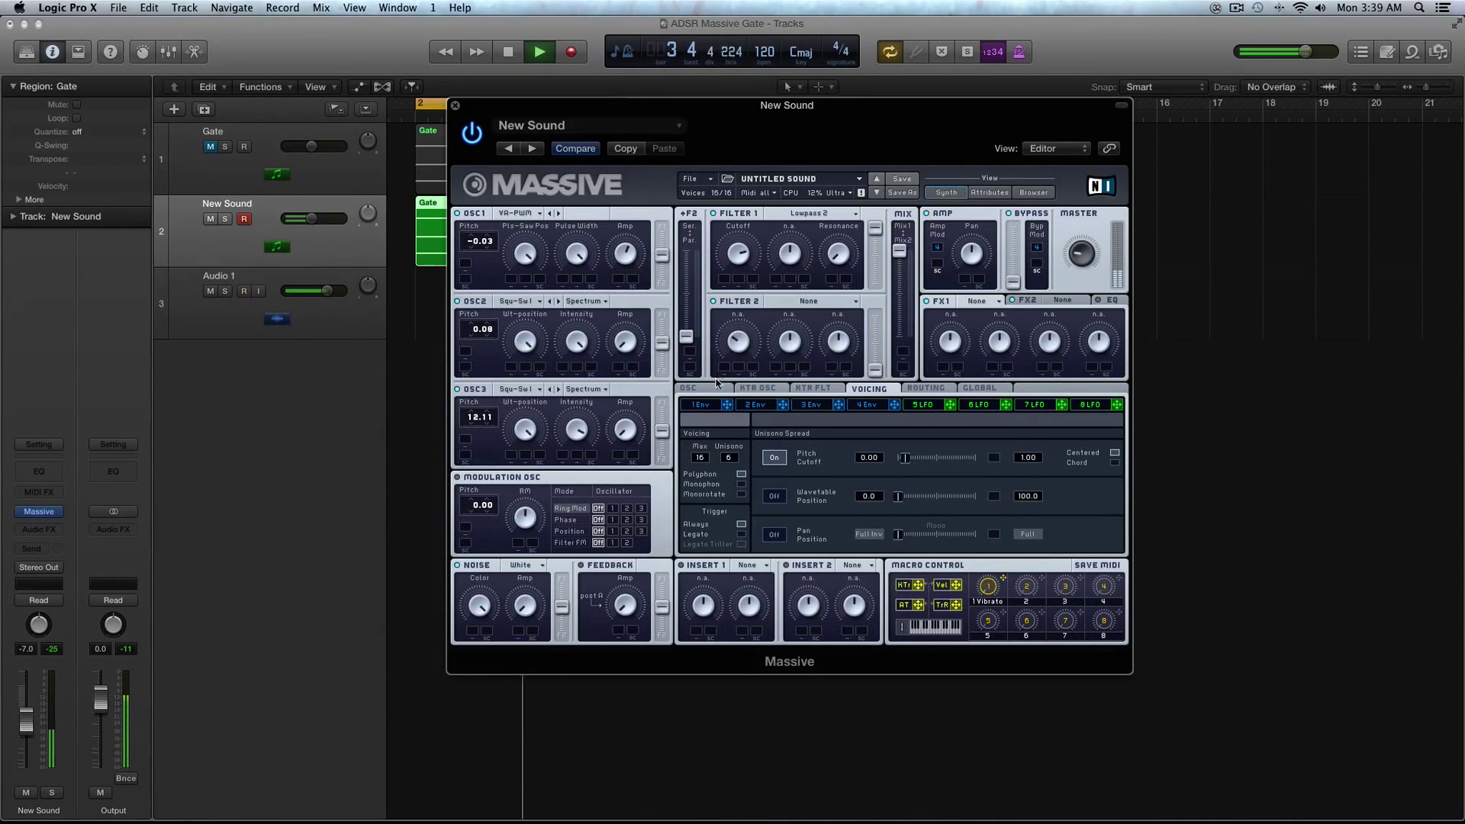
click(773, 534)
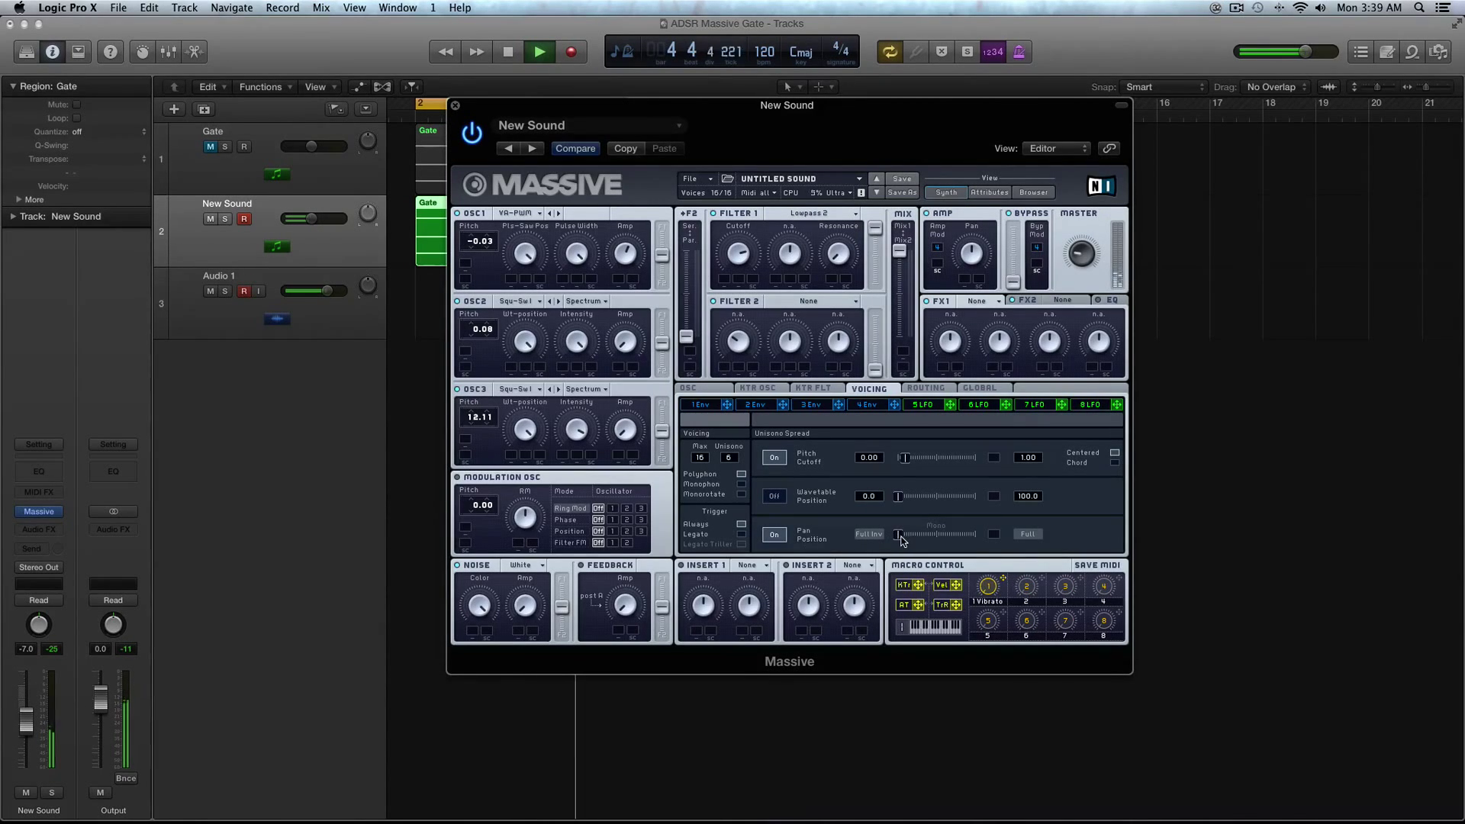
drag(902, 540, 888, 532)
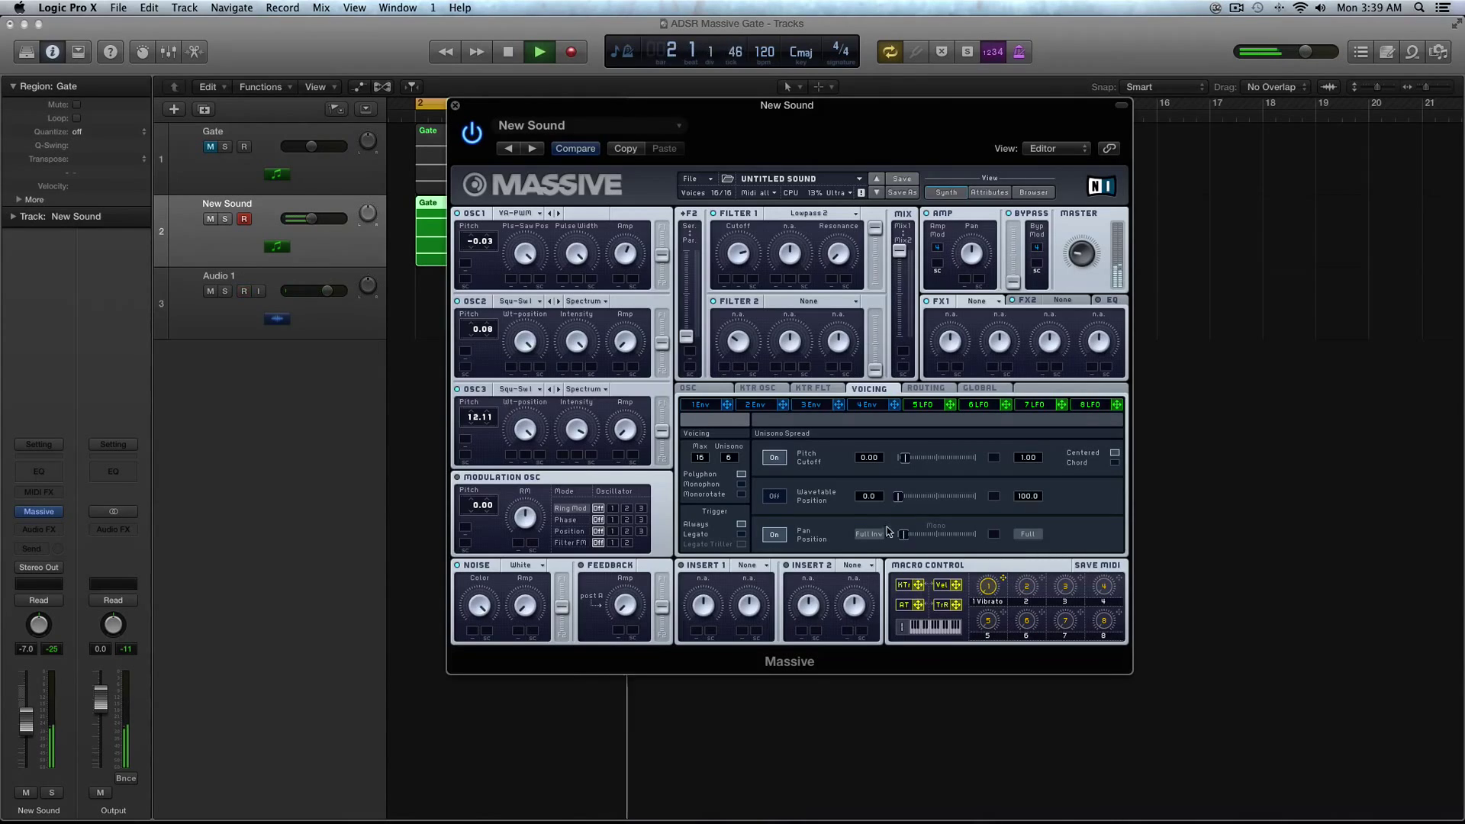
key(space)
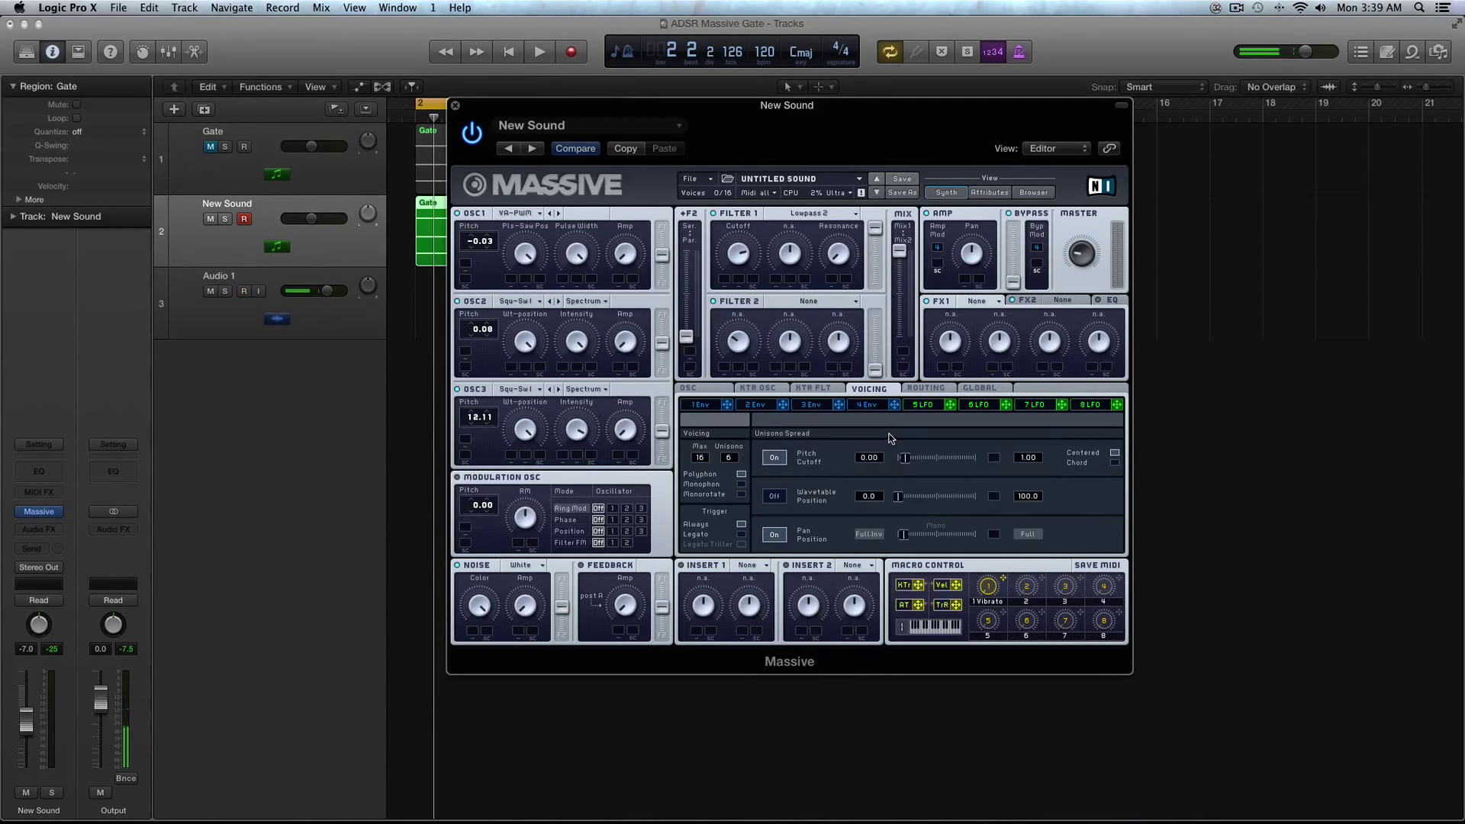
On the 4 Env page, adjust the decay level and audition the new envelope shape
click(874, 407)
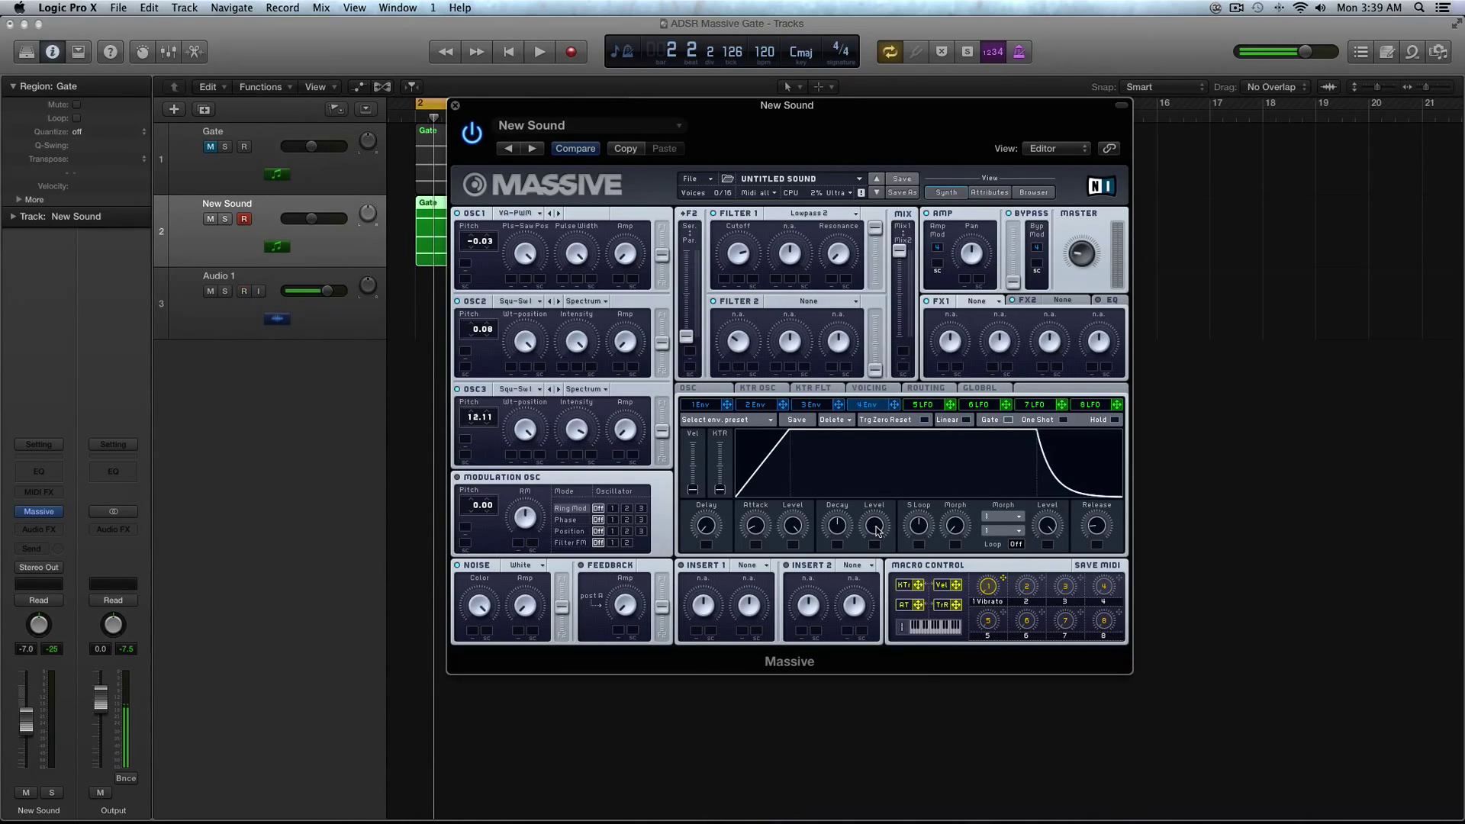
drag(1068, 488, 1093, 483)
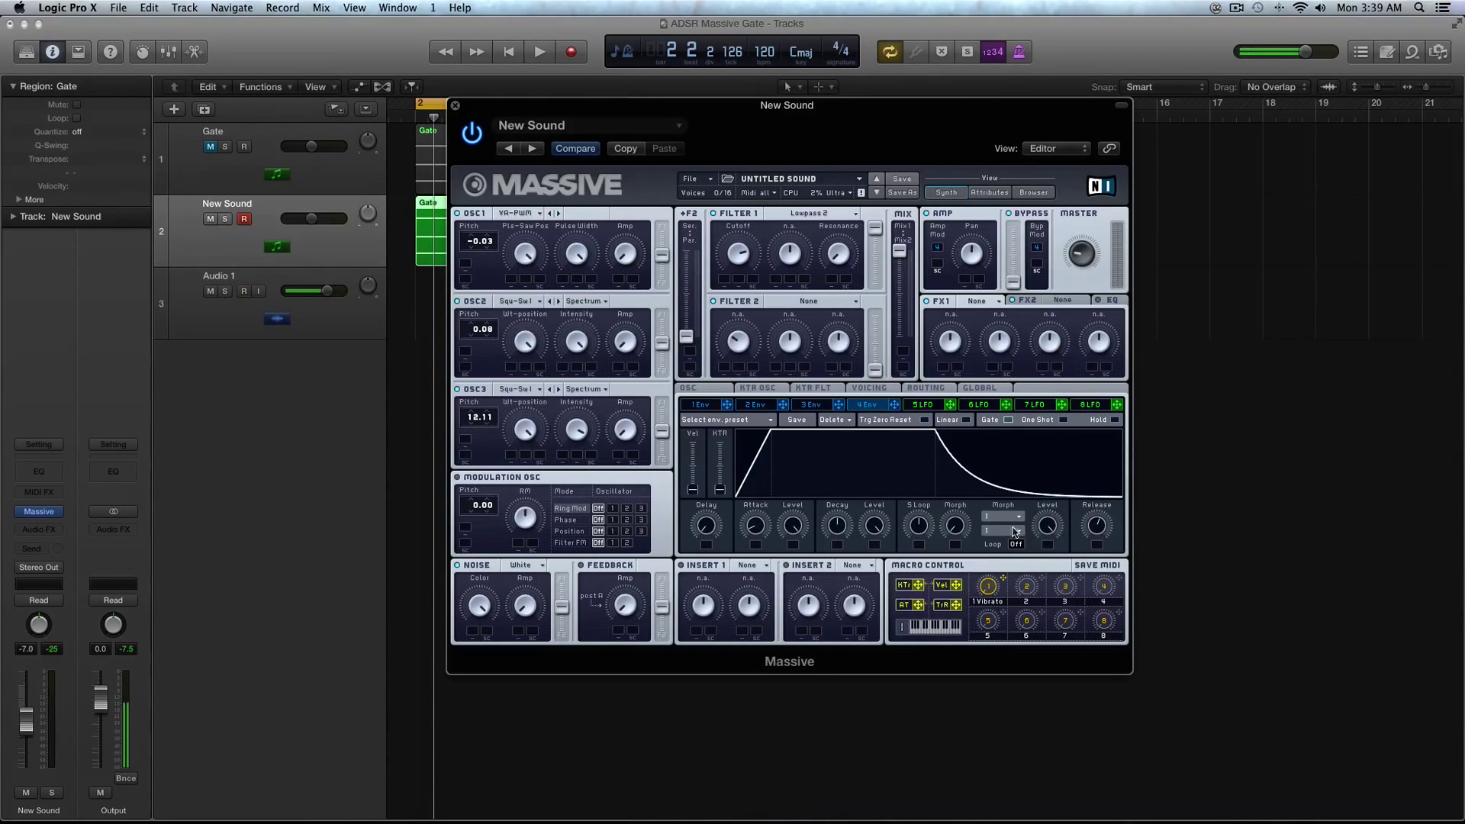
drag(883, 533, 883, 540)
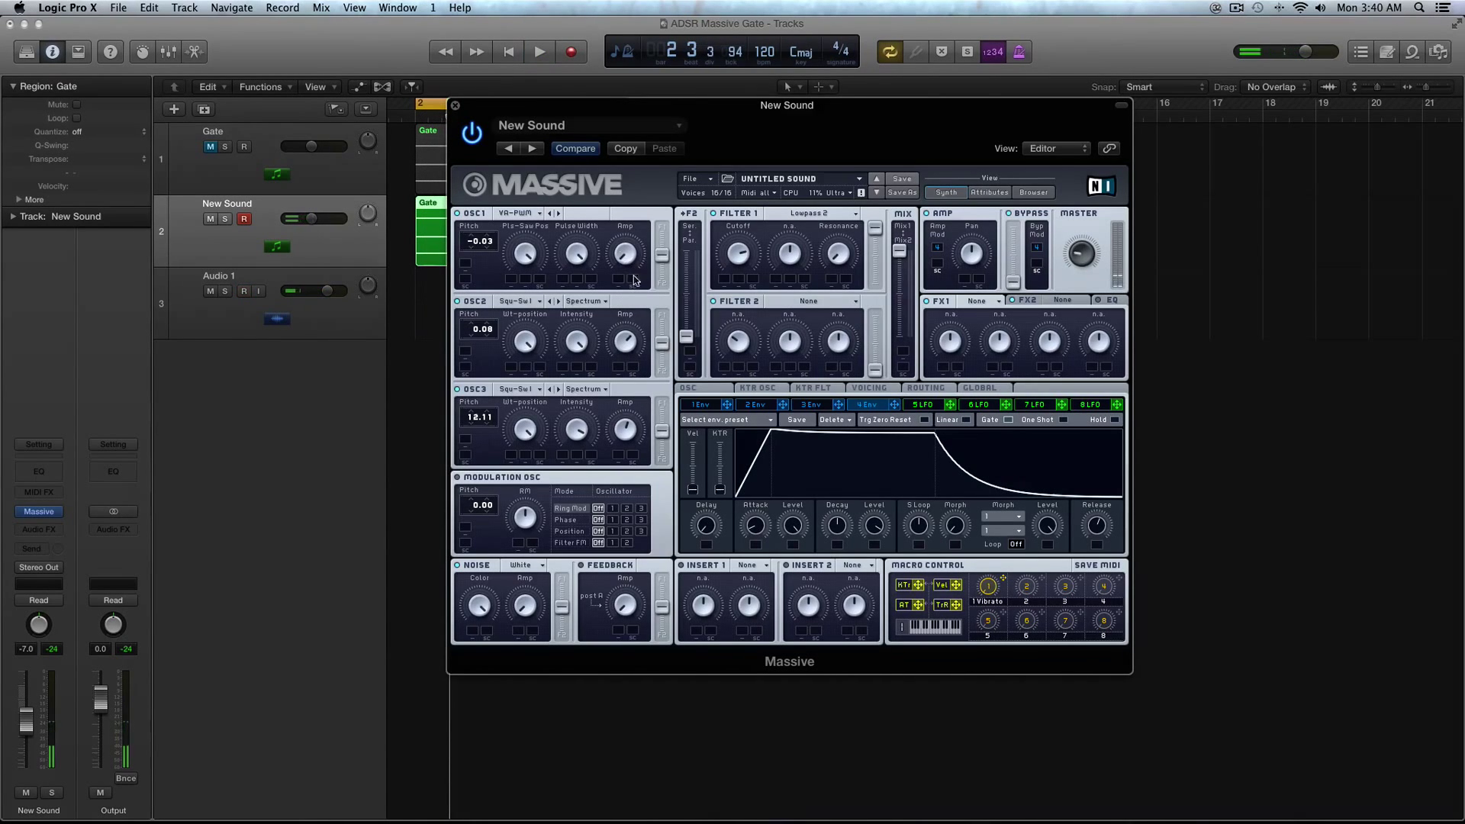
key(space)
drag(586, 111, 908, 109)
key(space)
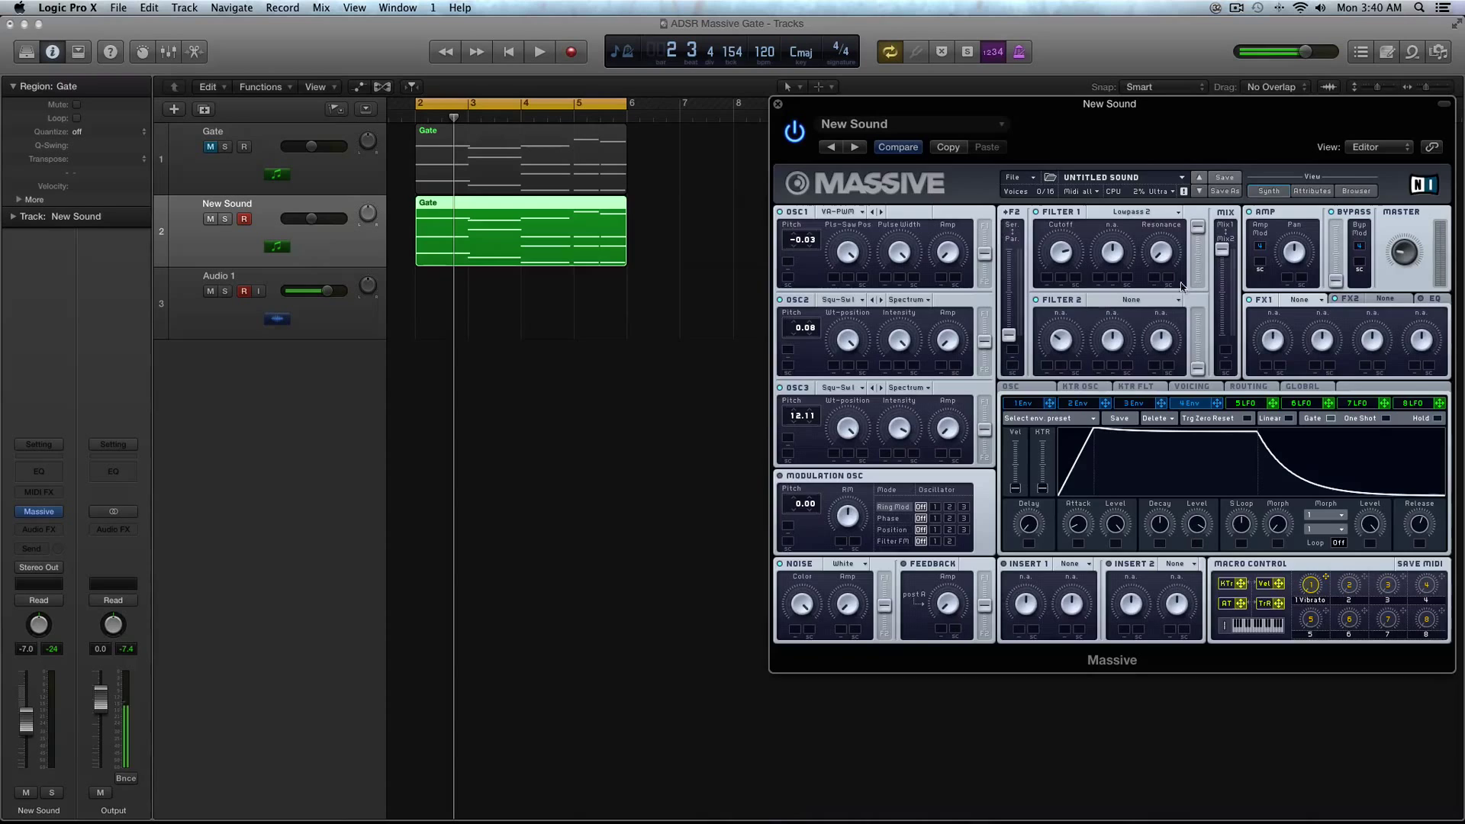
Change the fifth LFO's type to Stepper
drag(982, 109, 763, 110)
click(1028, 405)
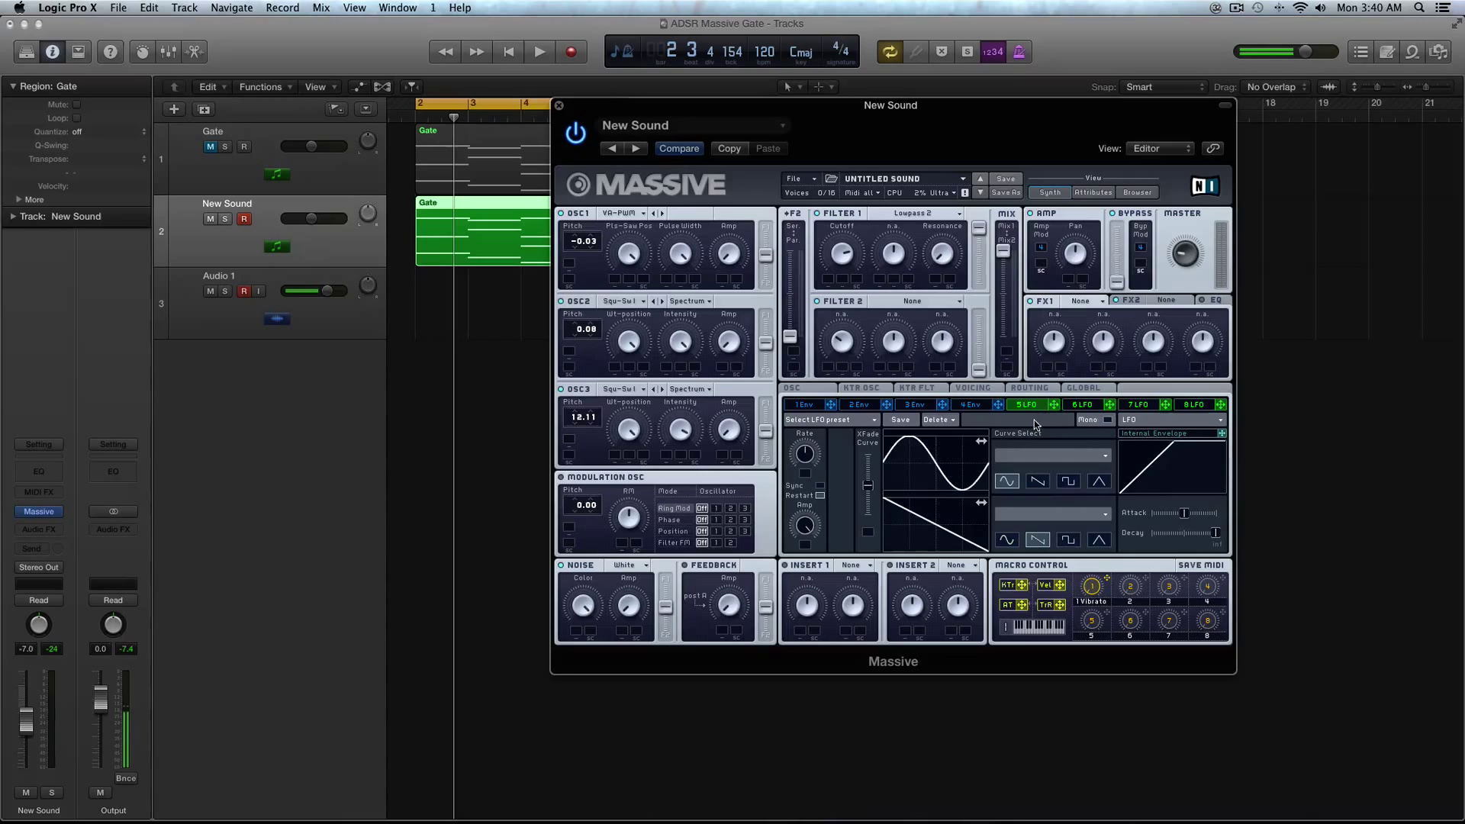
click(1150, 421)
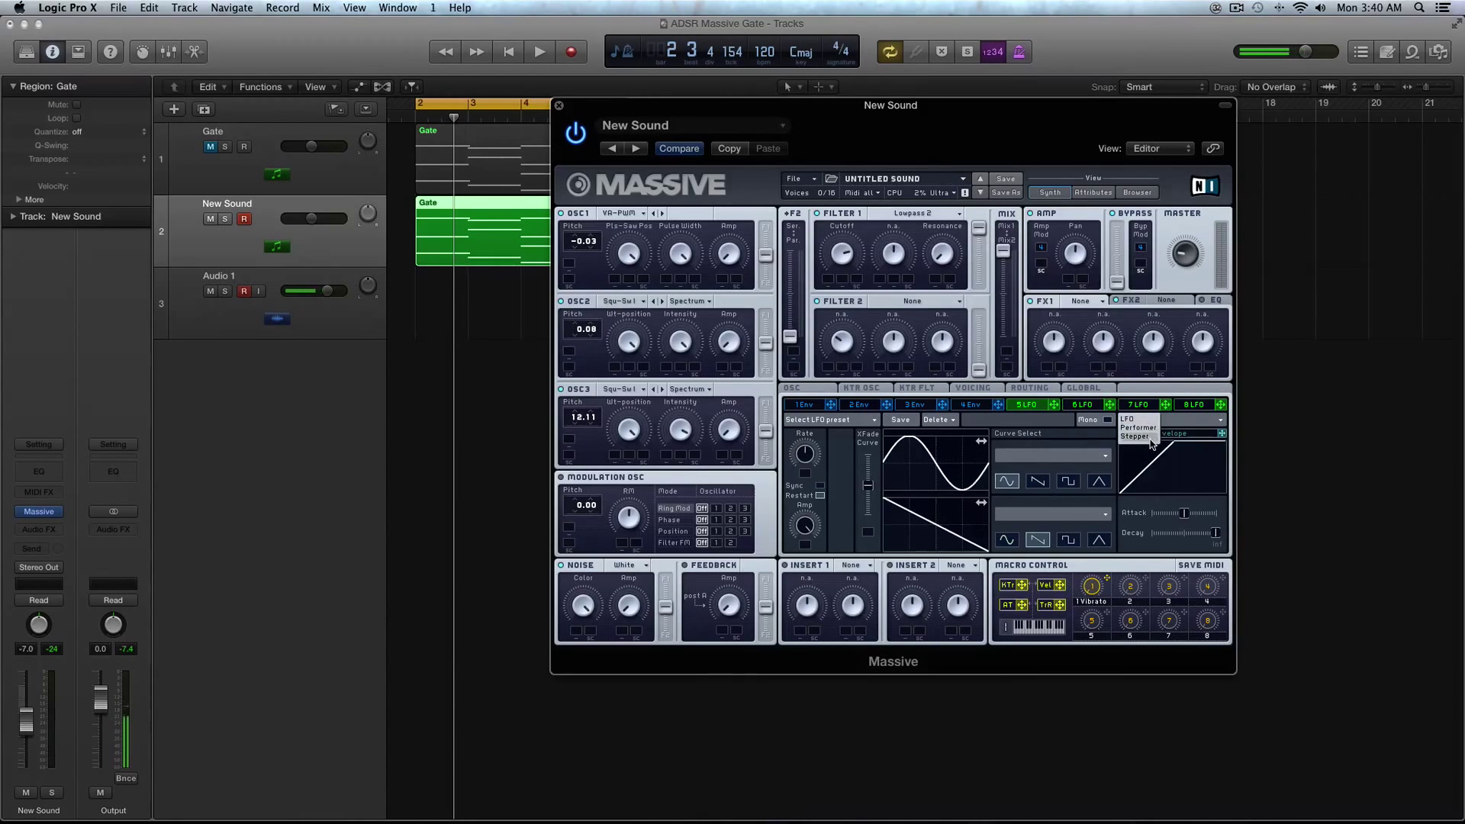
click(1151, 436)
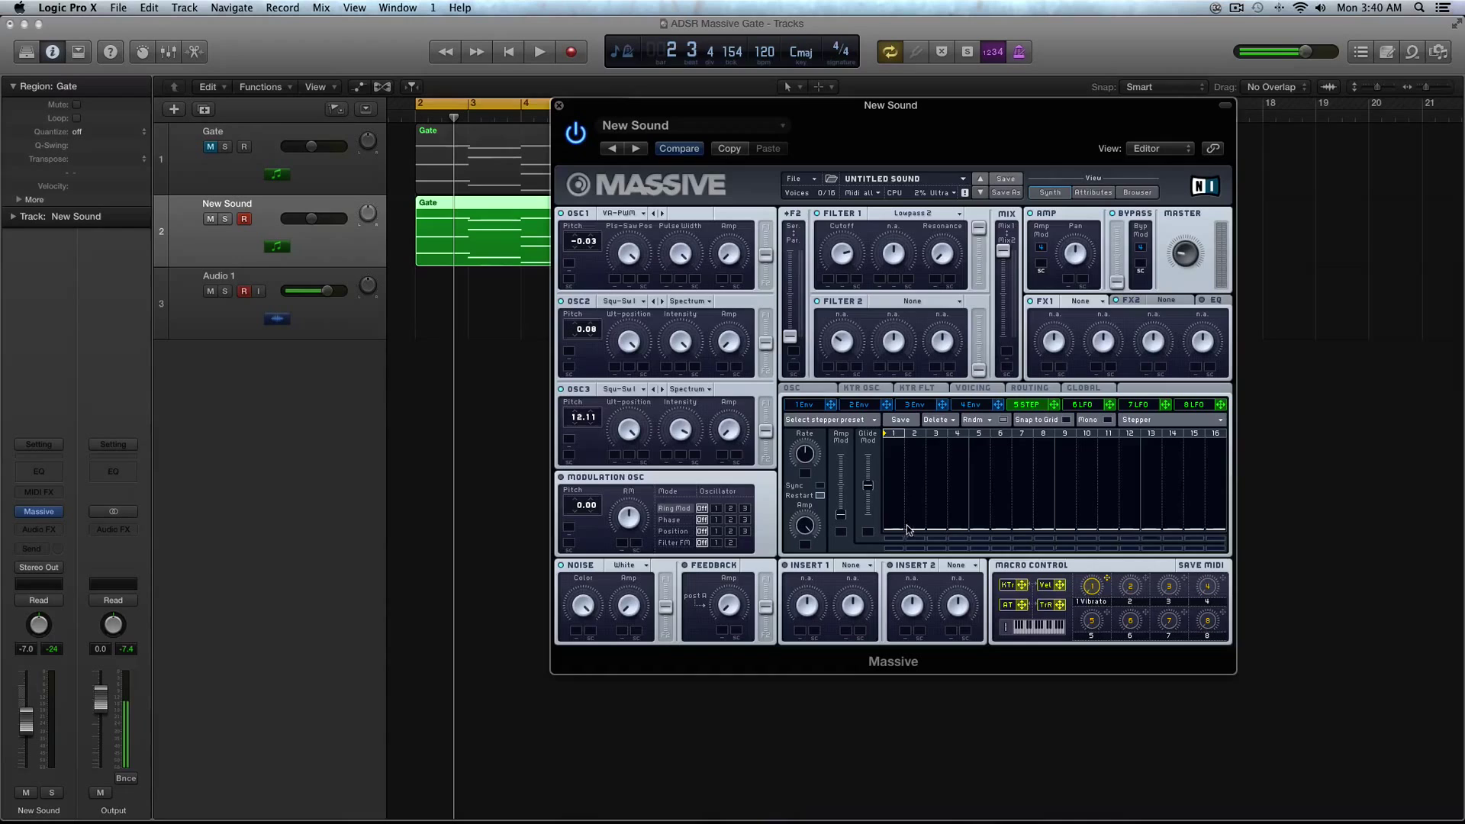
Raise stepper steps 1, 5, 9, 11, 13 and 15 to full, add glide, and enable tempo Sync
drag(903, 527, 897, 417)
drag(918, 525, 941, 416)
mouse_move(973, 533)
mouse_down()
mouse_move(984, 429)
mouse_move(1019, 521)
mouse_move(1026, 415)
mouse_up()
drag(1069, 530, 1070, 424)
drag(1104, 531, 1118, 434)
drag(1148, 526, 1152, 436)
drag(1198, 530, 1196, 434)
drag(870, 487, 873, 466)
click(819, 486)
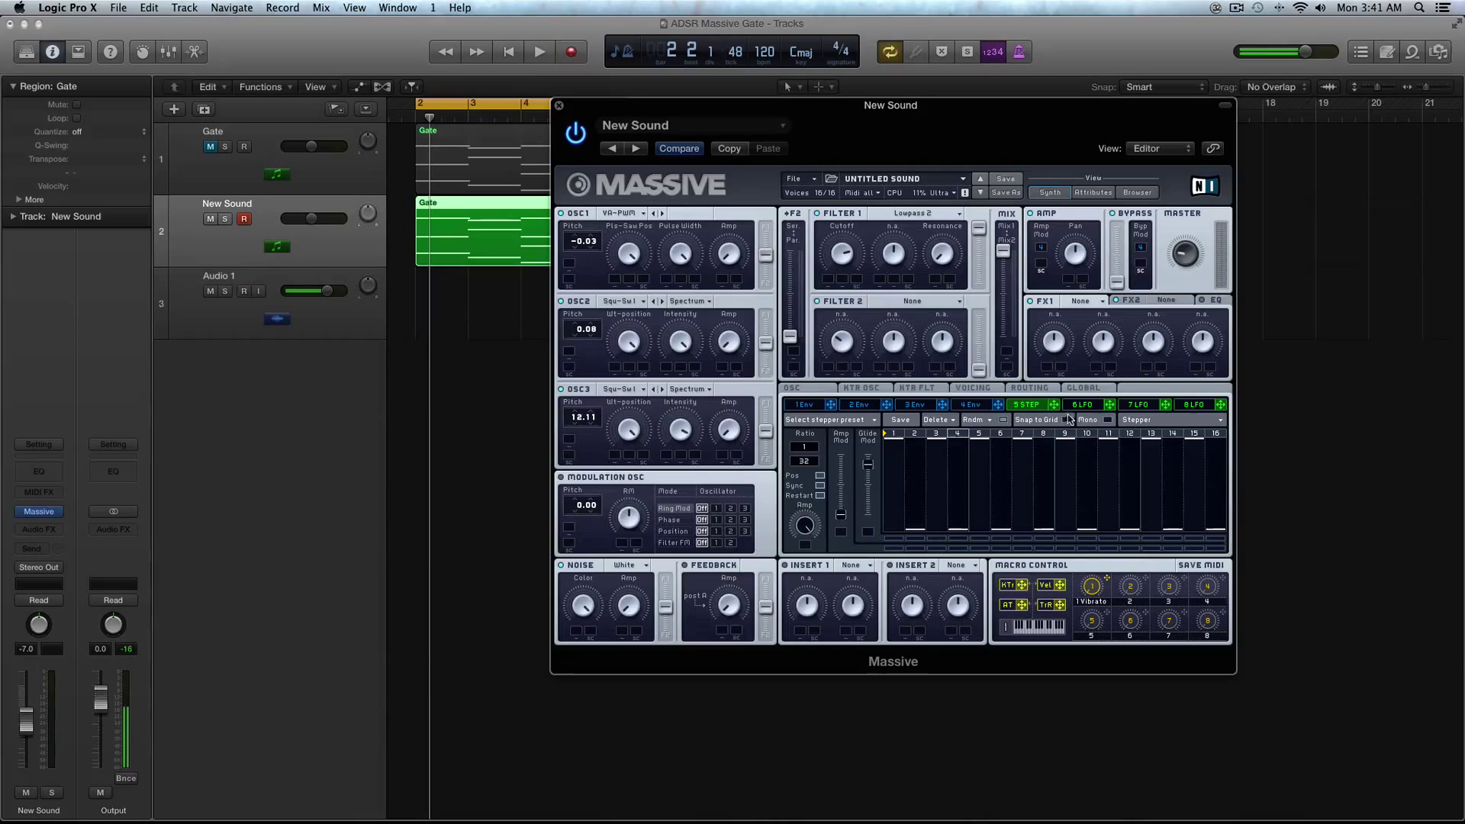
Route the 5 Step stepper to the Amp of oscillators 1, 2 and 3, then audition the gating
drag(1054, 407, 722, 278)
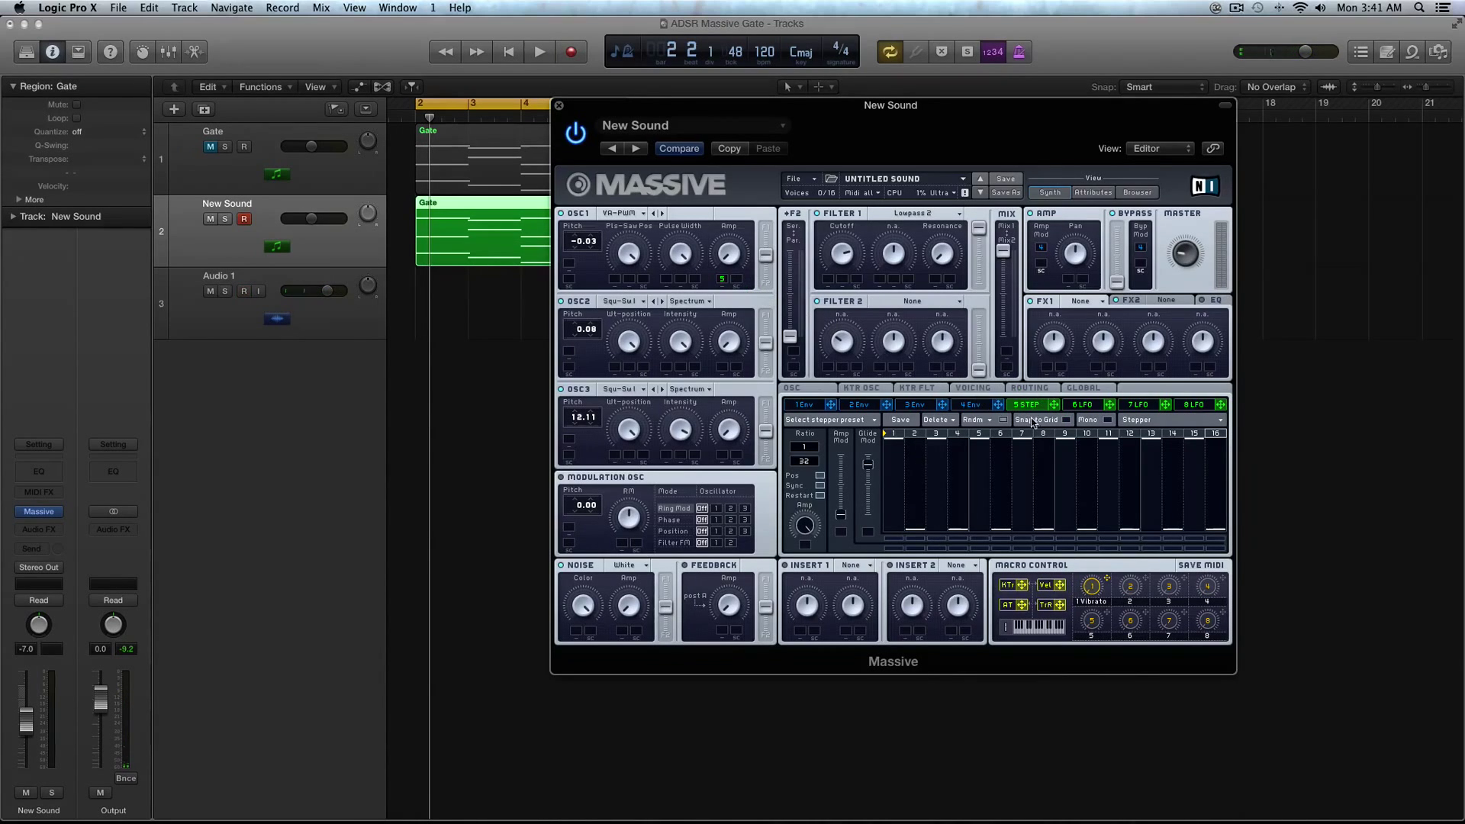
drag(1054, 406, 721, 367)
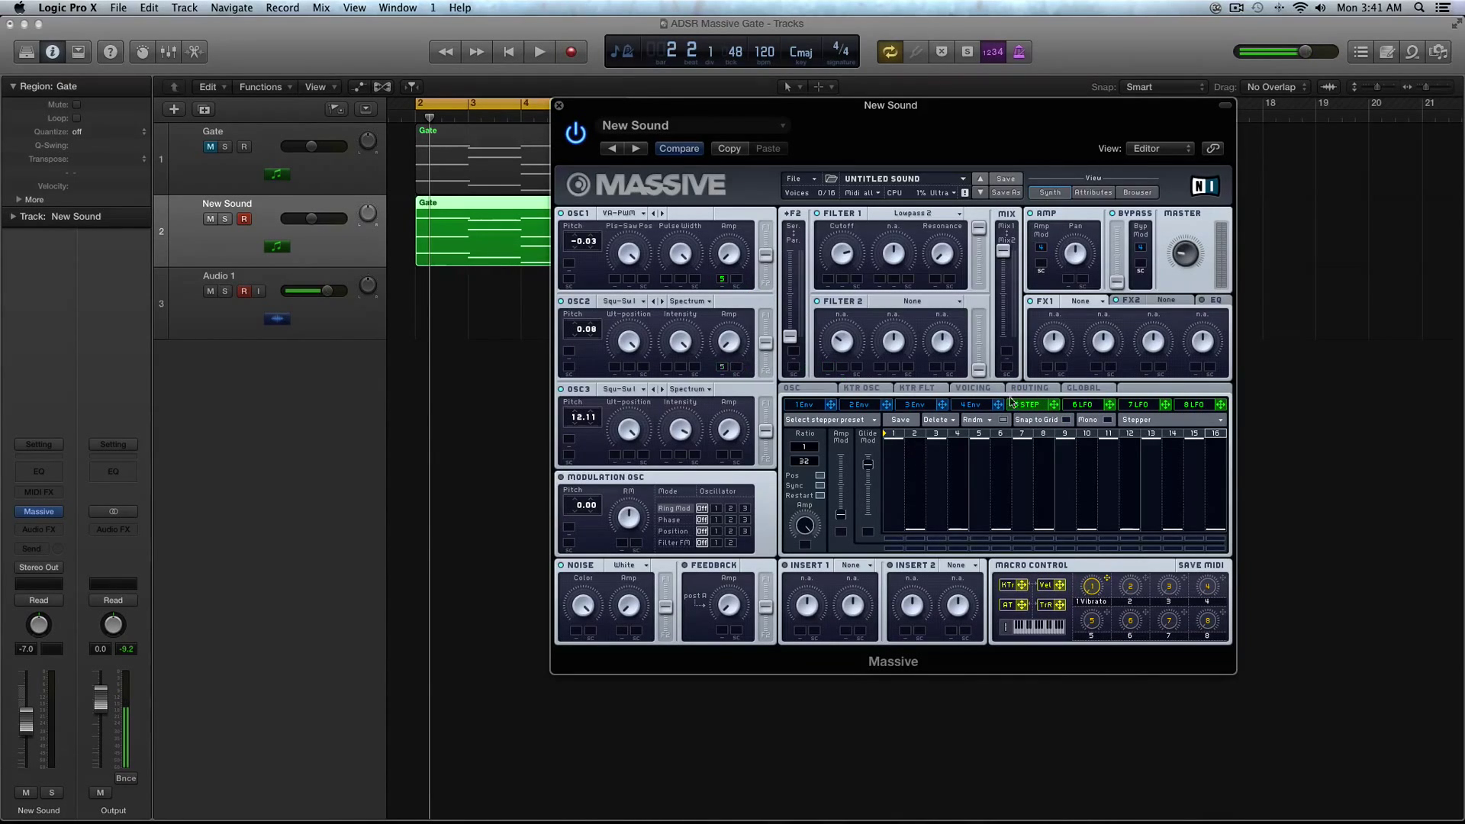
drag(1054, 407, 725, 221)
key(space)
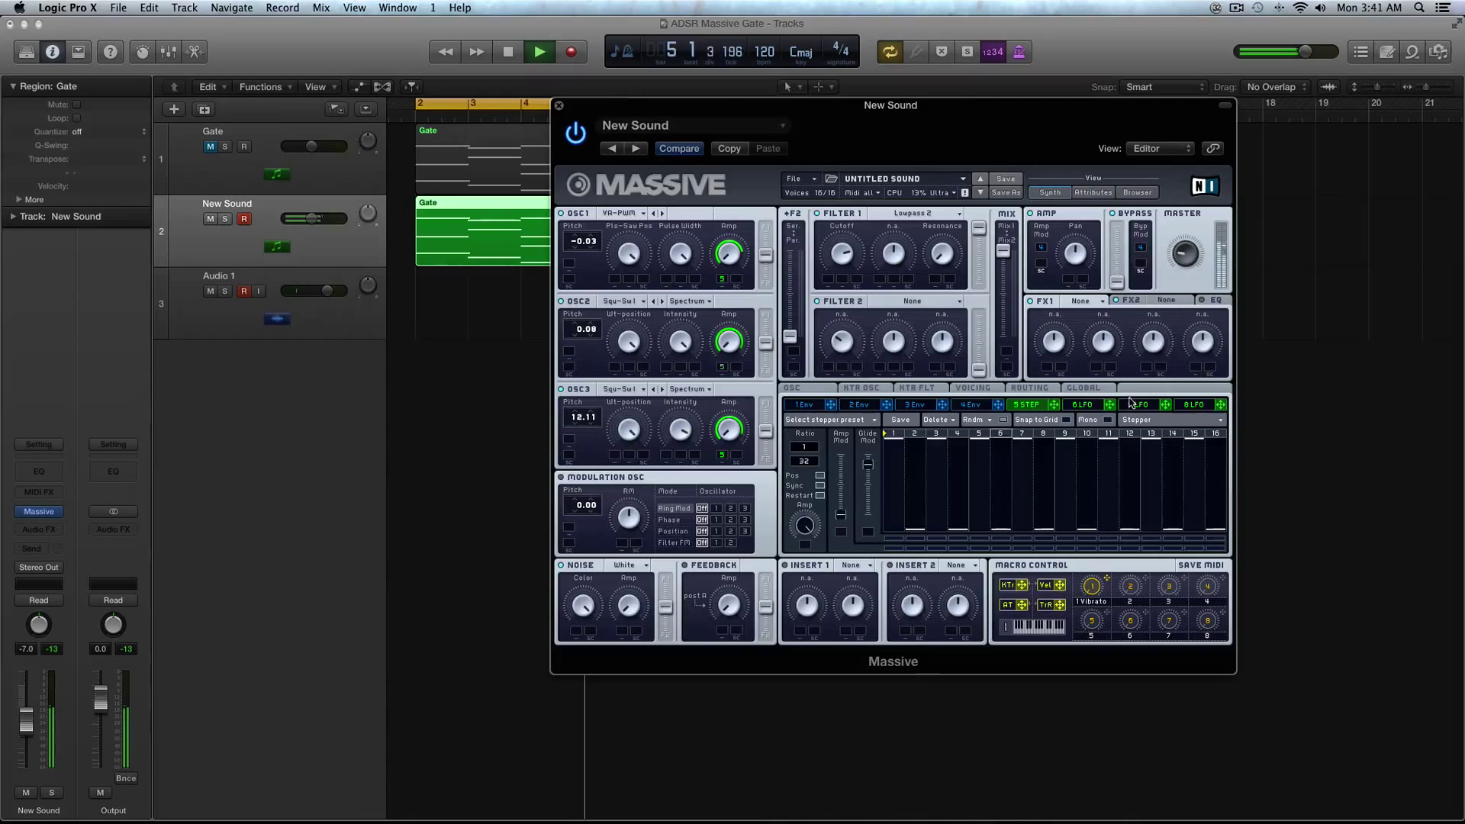
key(space)
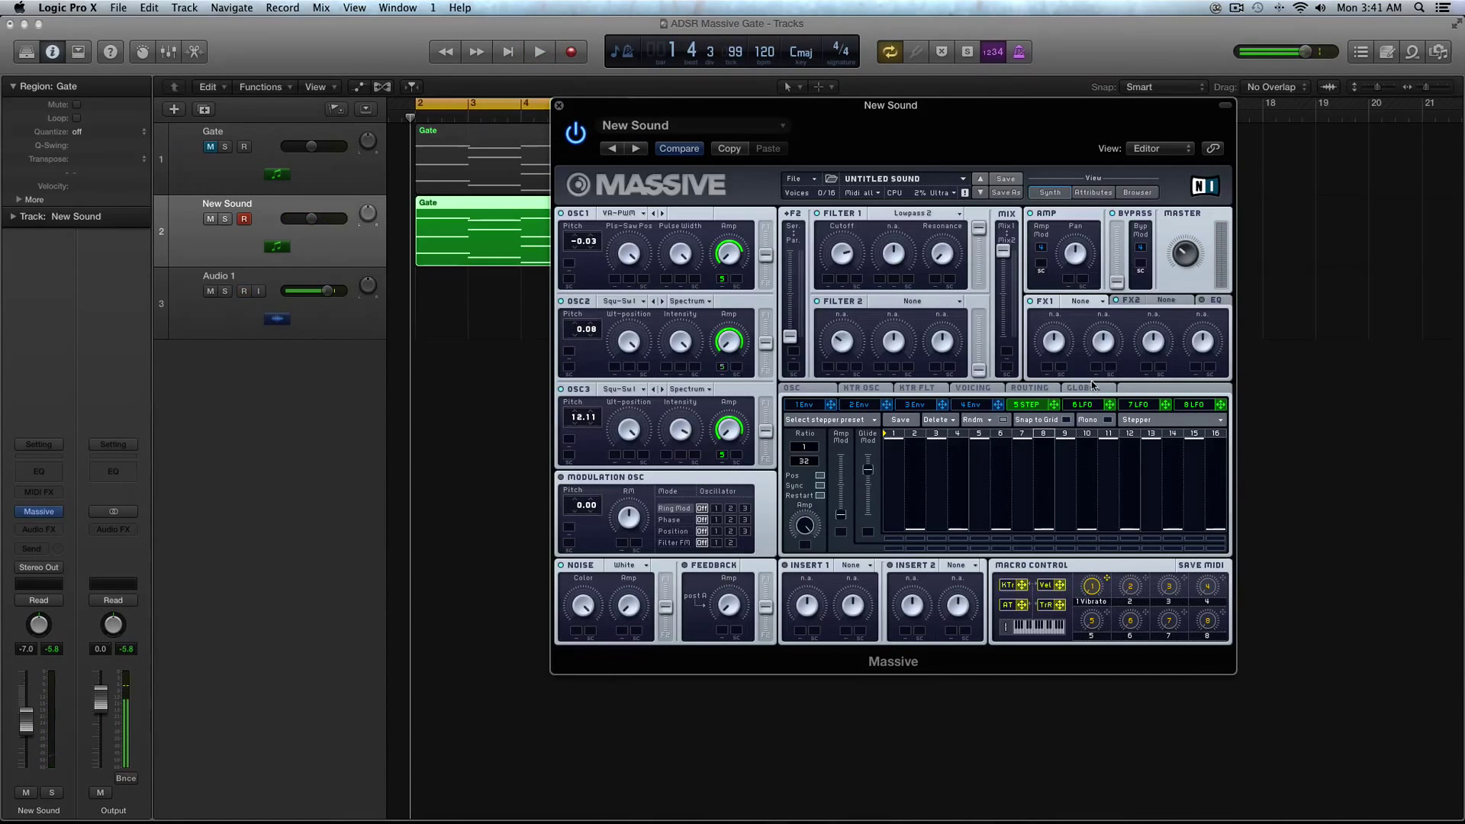
Load Chorus Ensemble into the FX1 slot and audition the chorused sound
click(1079, 300)
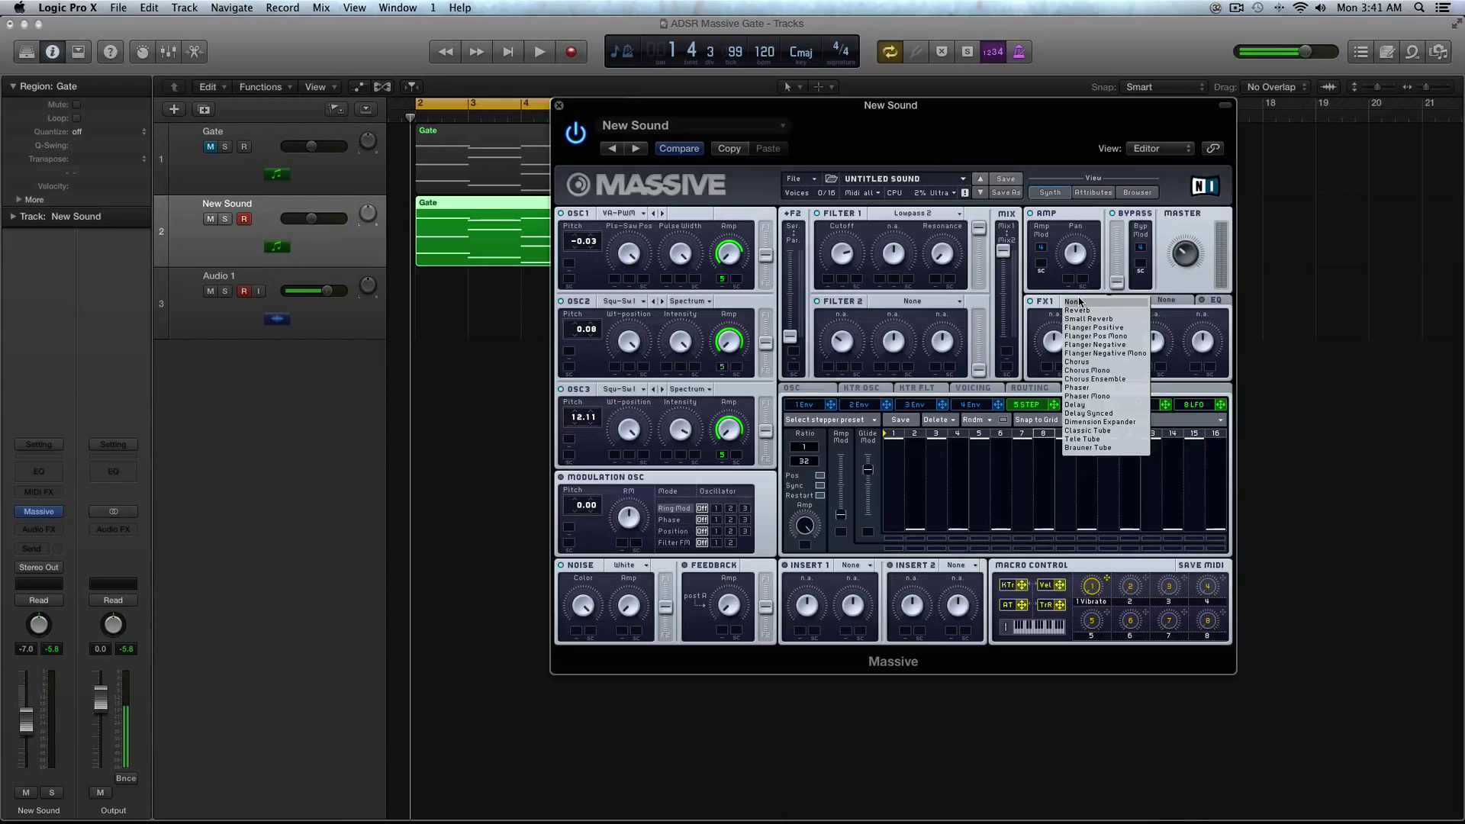
click(1126, 379)
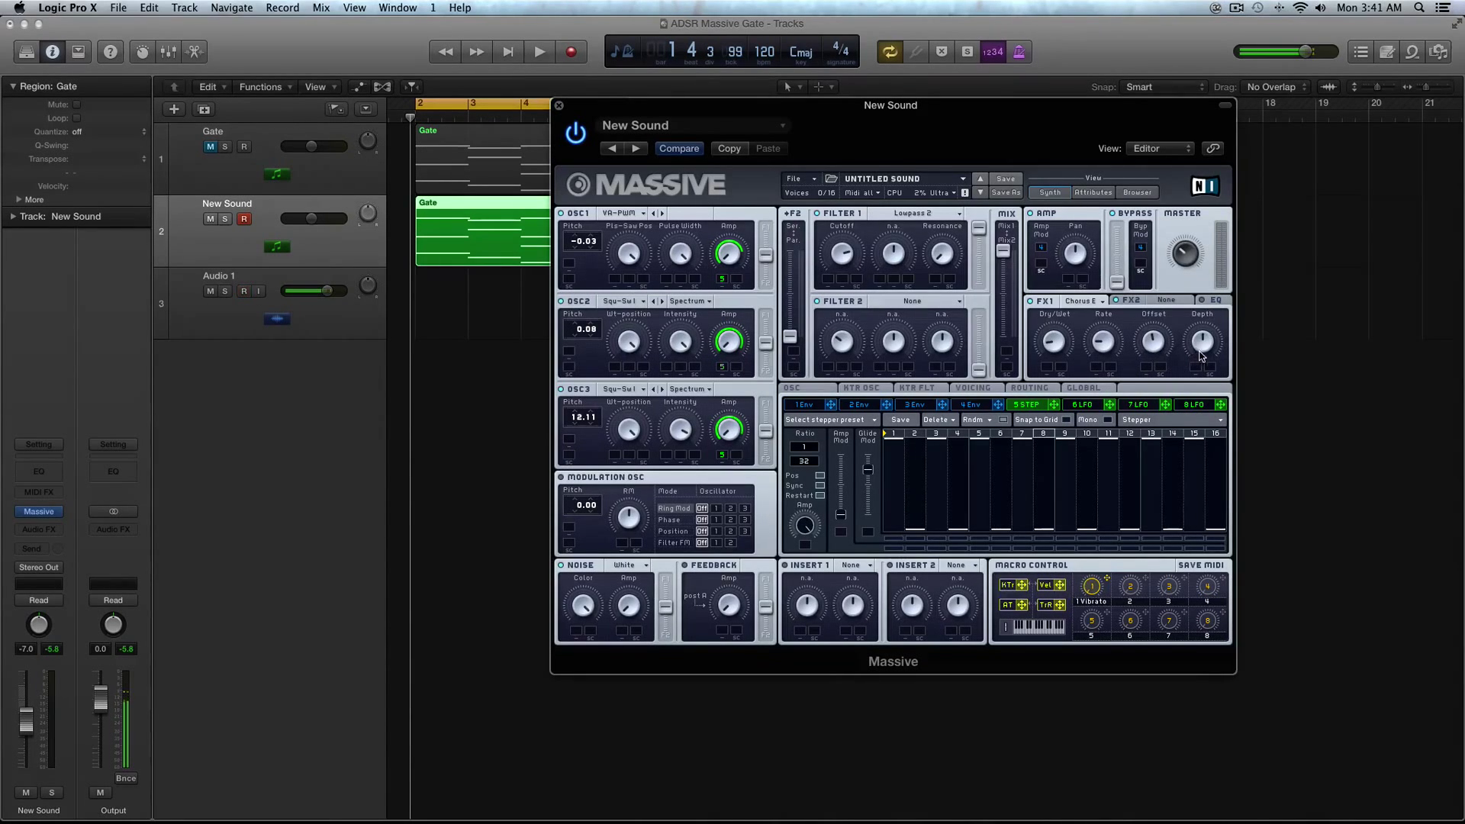
key(space)
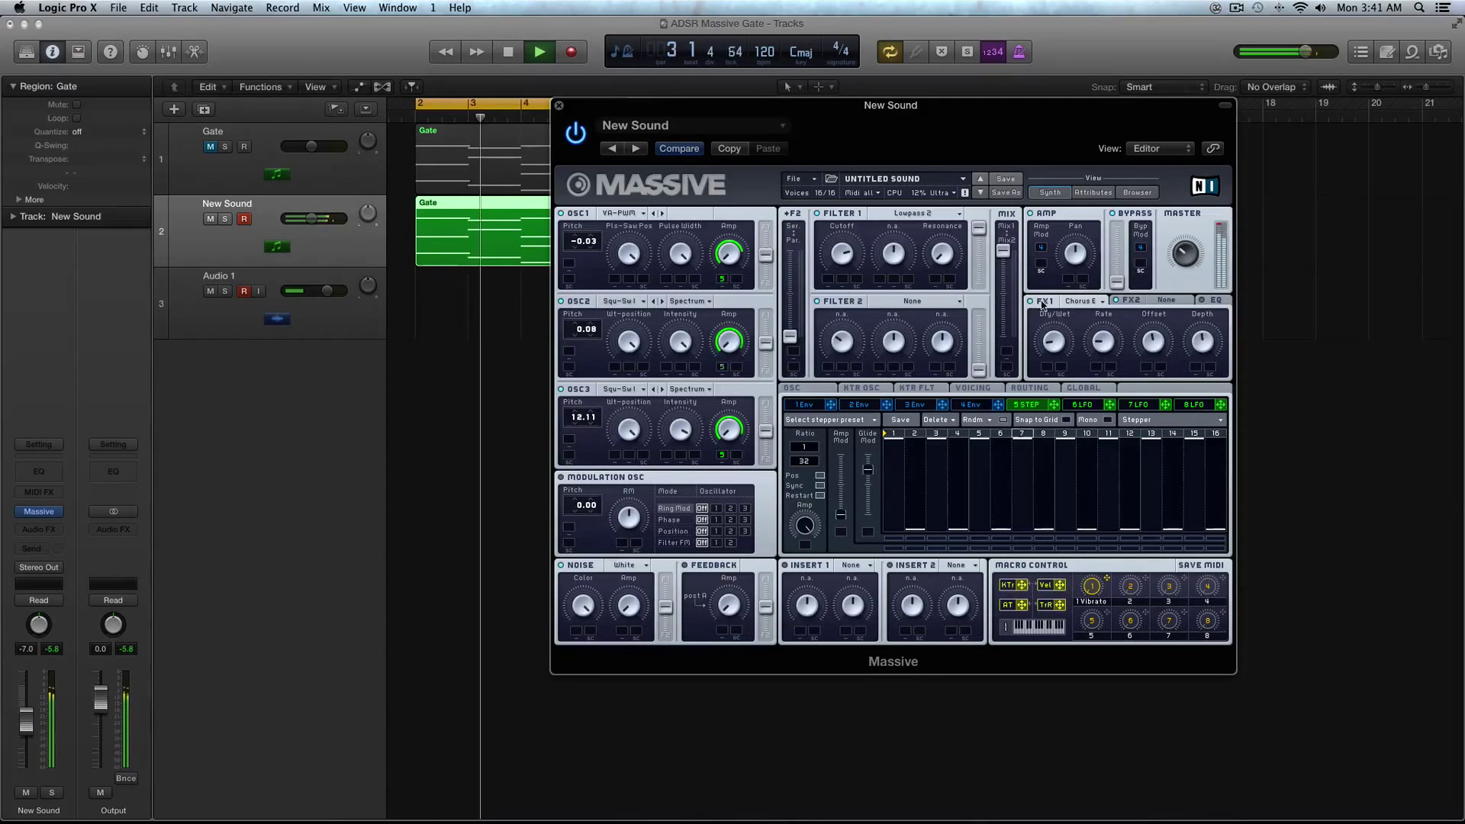
key(space)
click(1131, 301)
Load Reverb into Massive's FX2 slot after the Chorus, play it back, and show the EQ page
click(1165, 308)
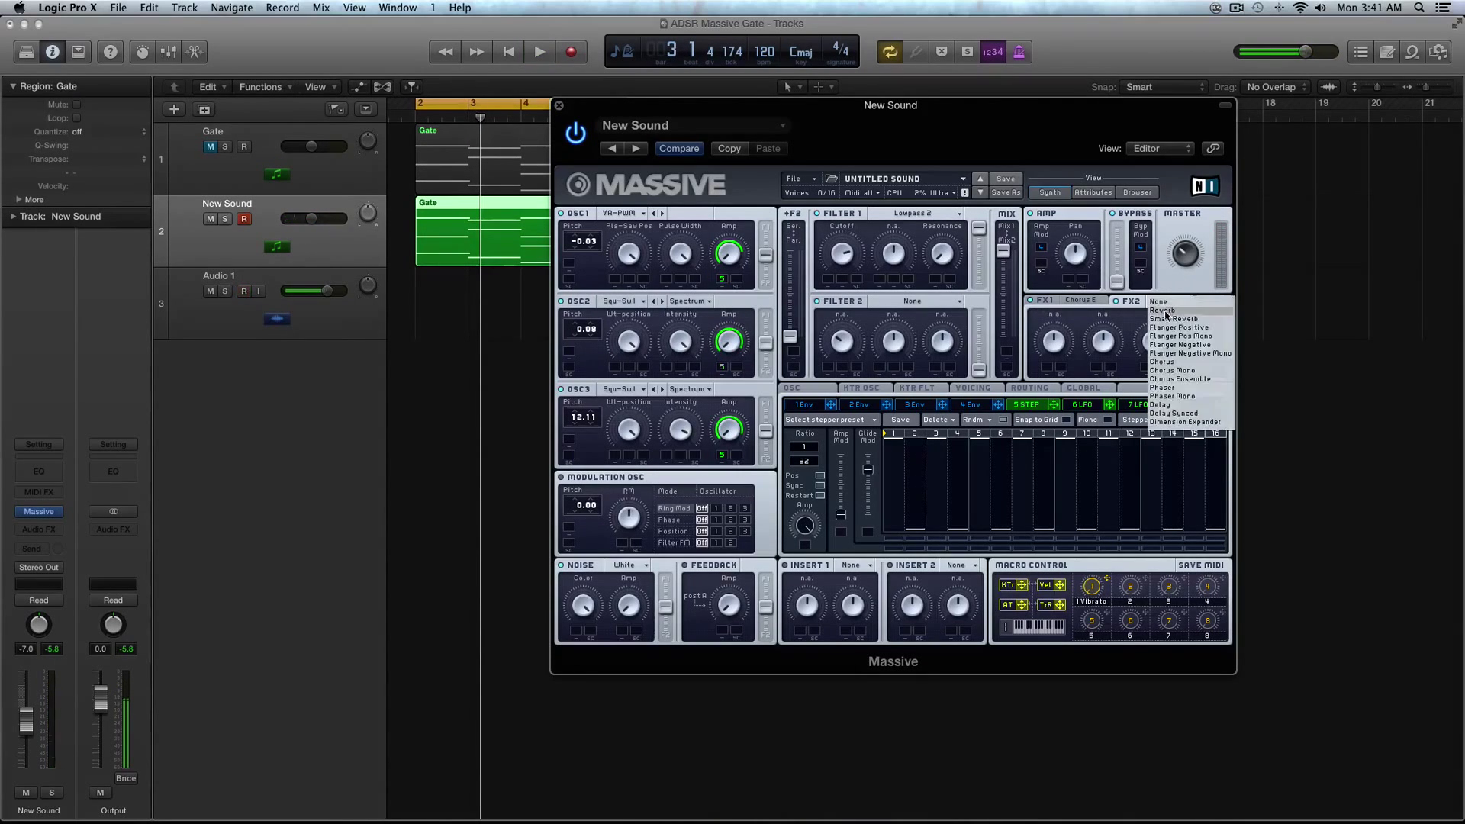
click(1165, 316)
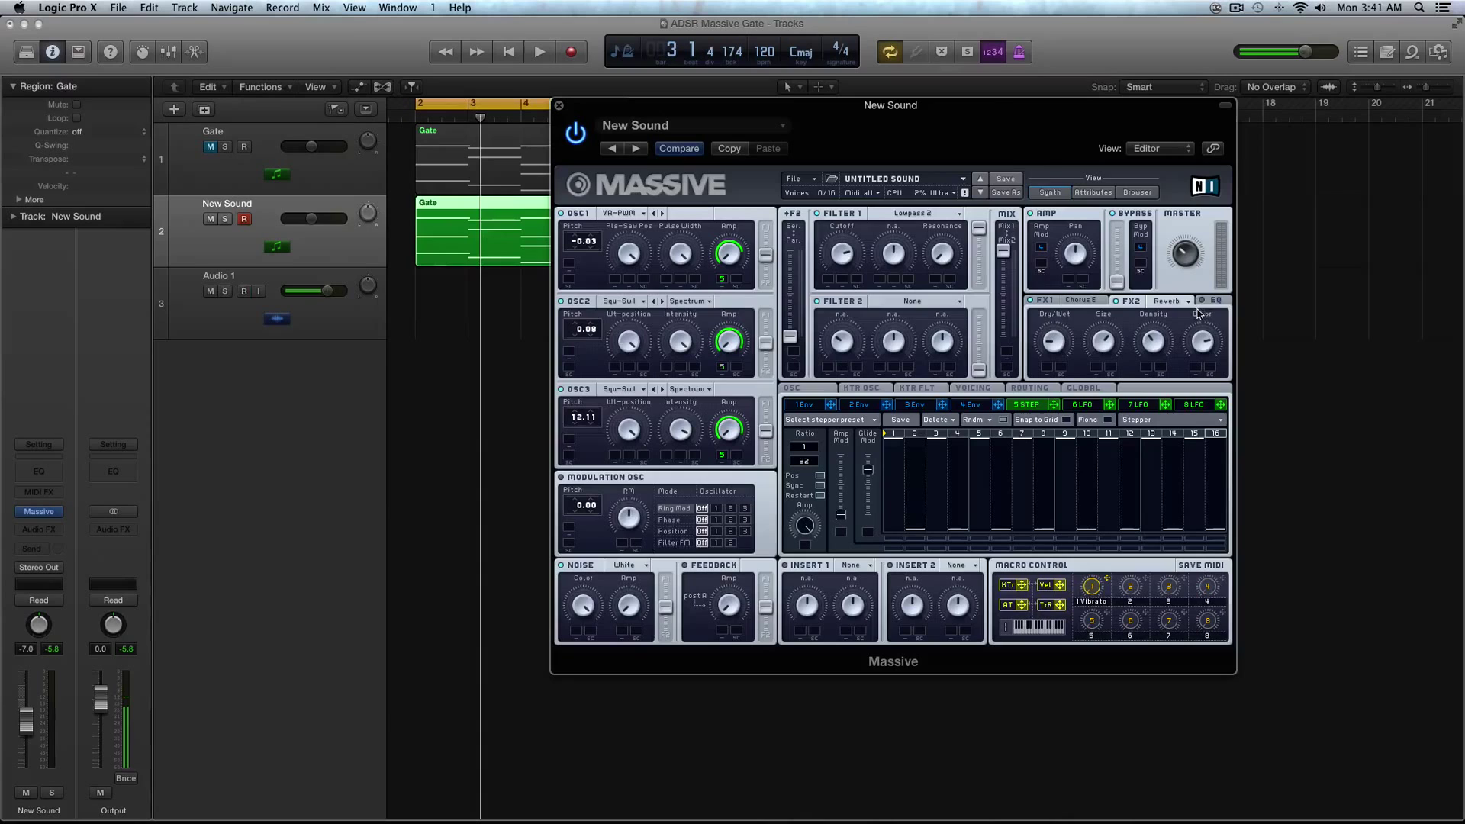
key(space)
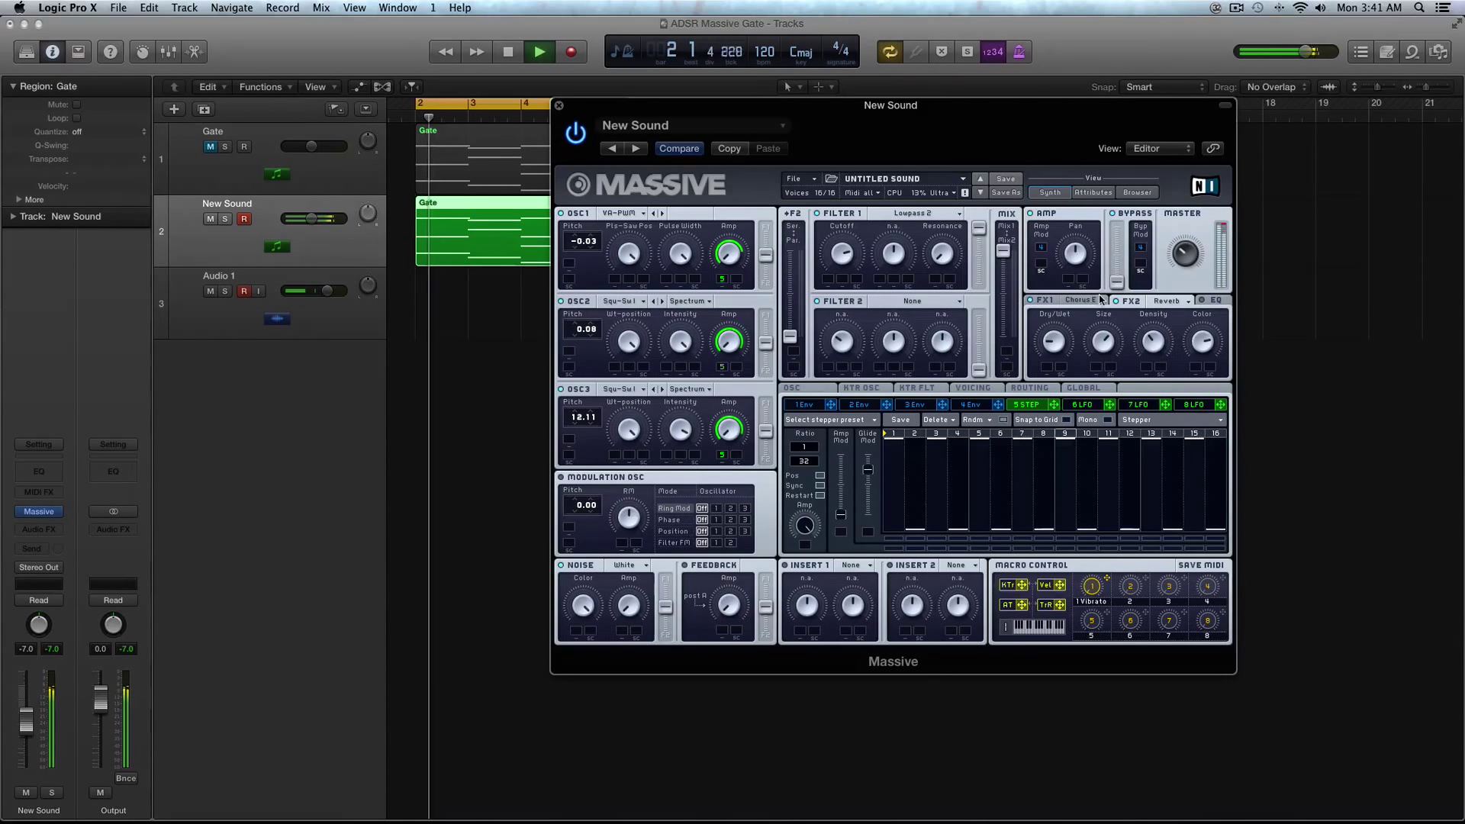
click(1199, 302)
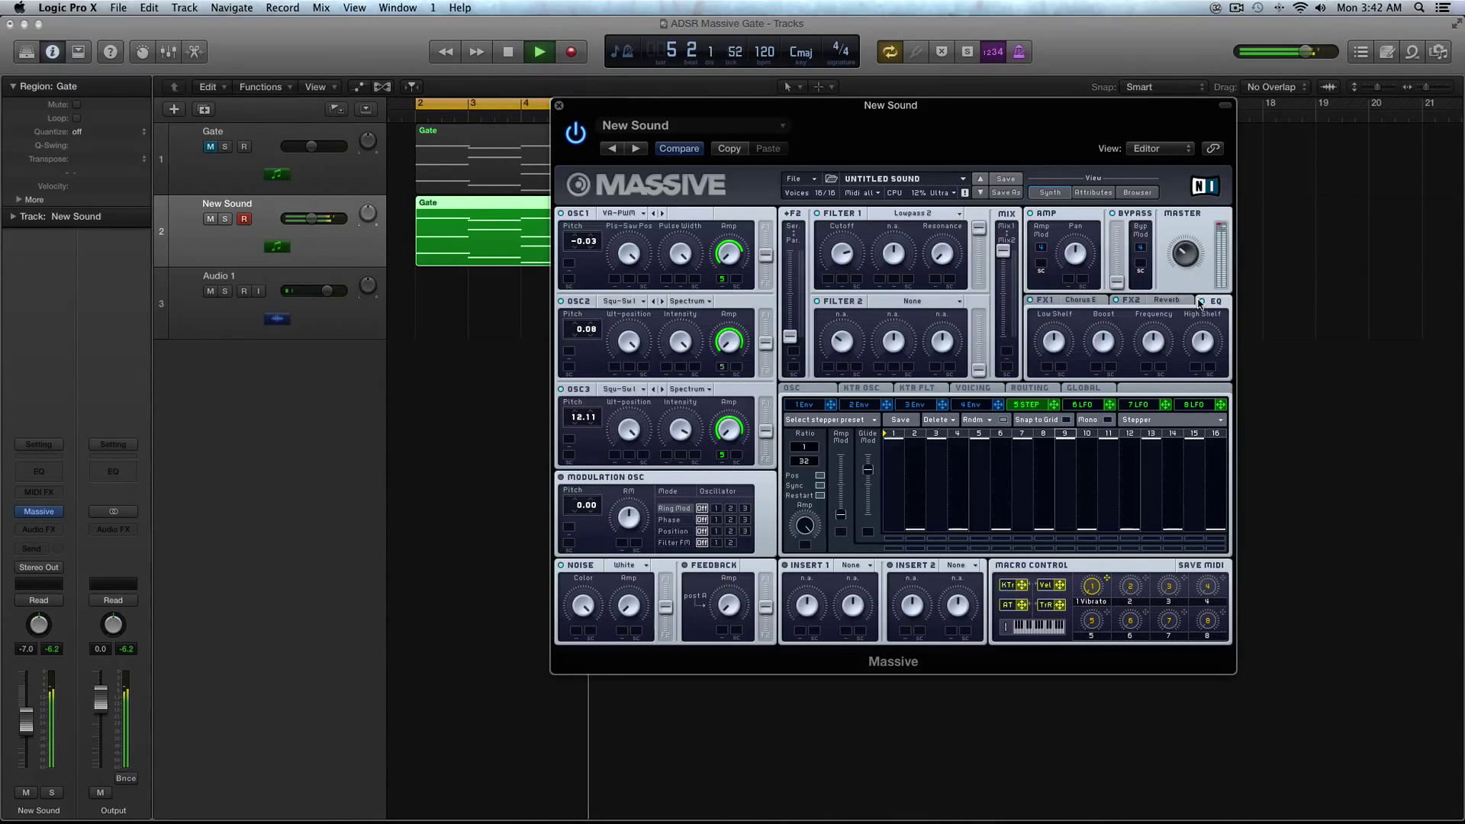
key(space)
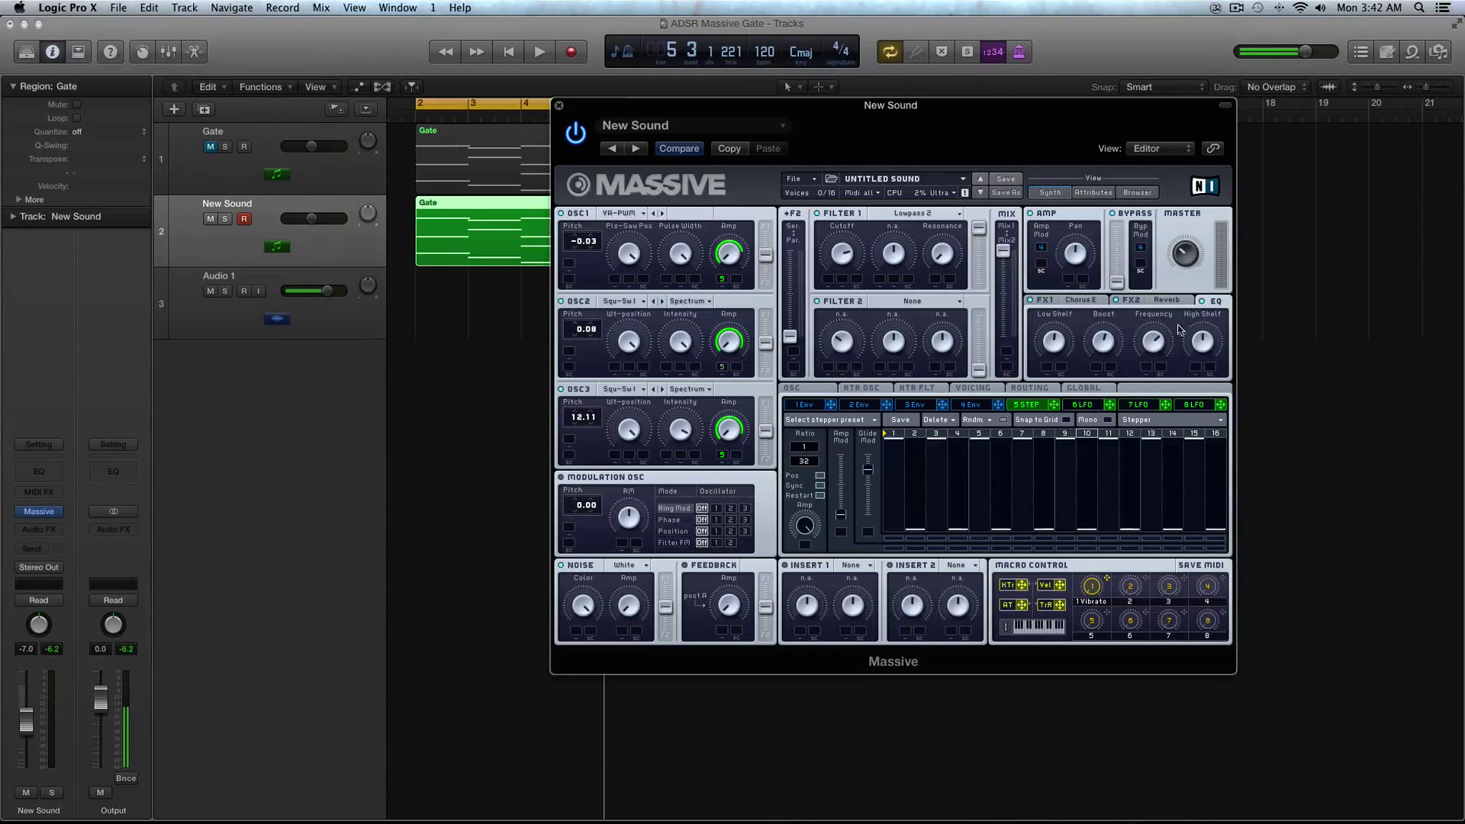
key(space)
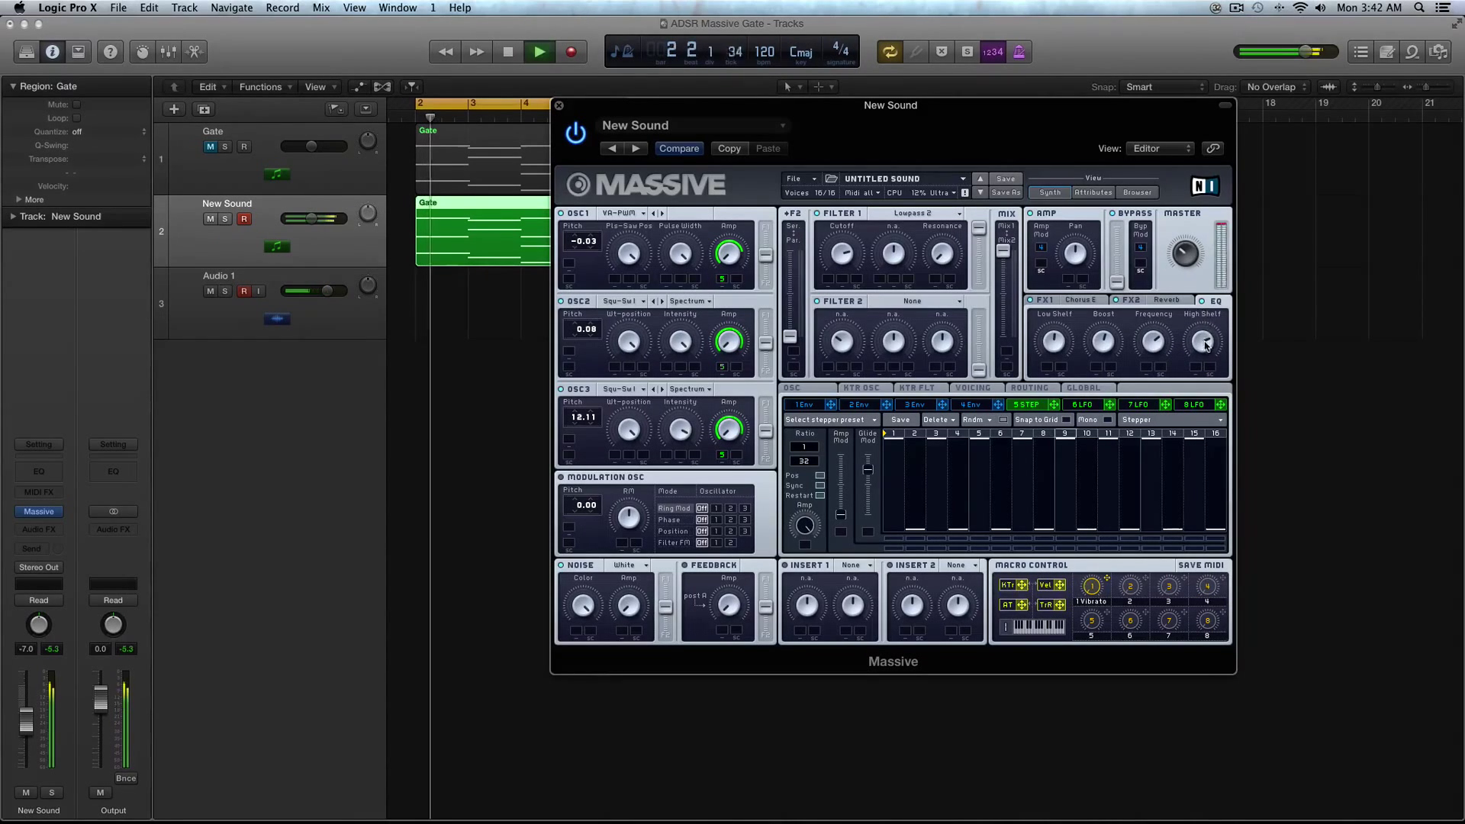
click(42, 511)
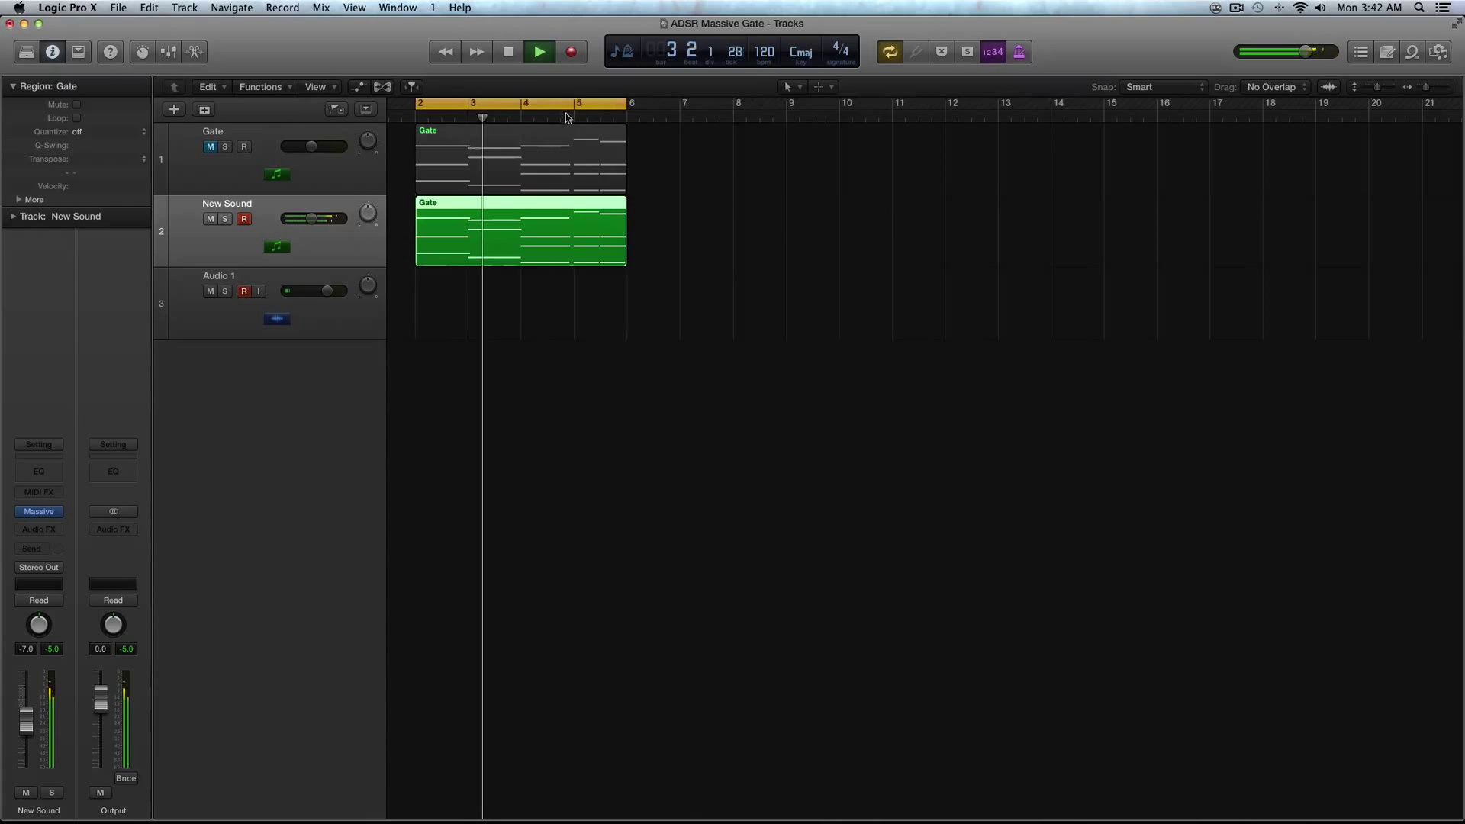
click(44, 510)
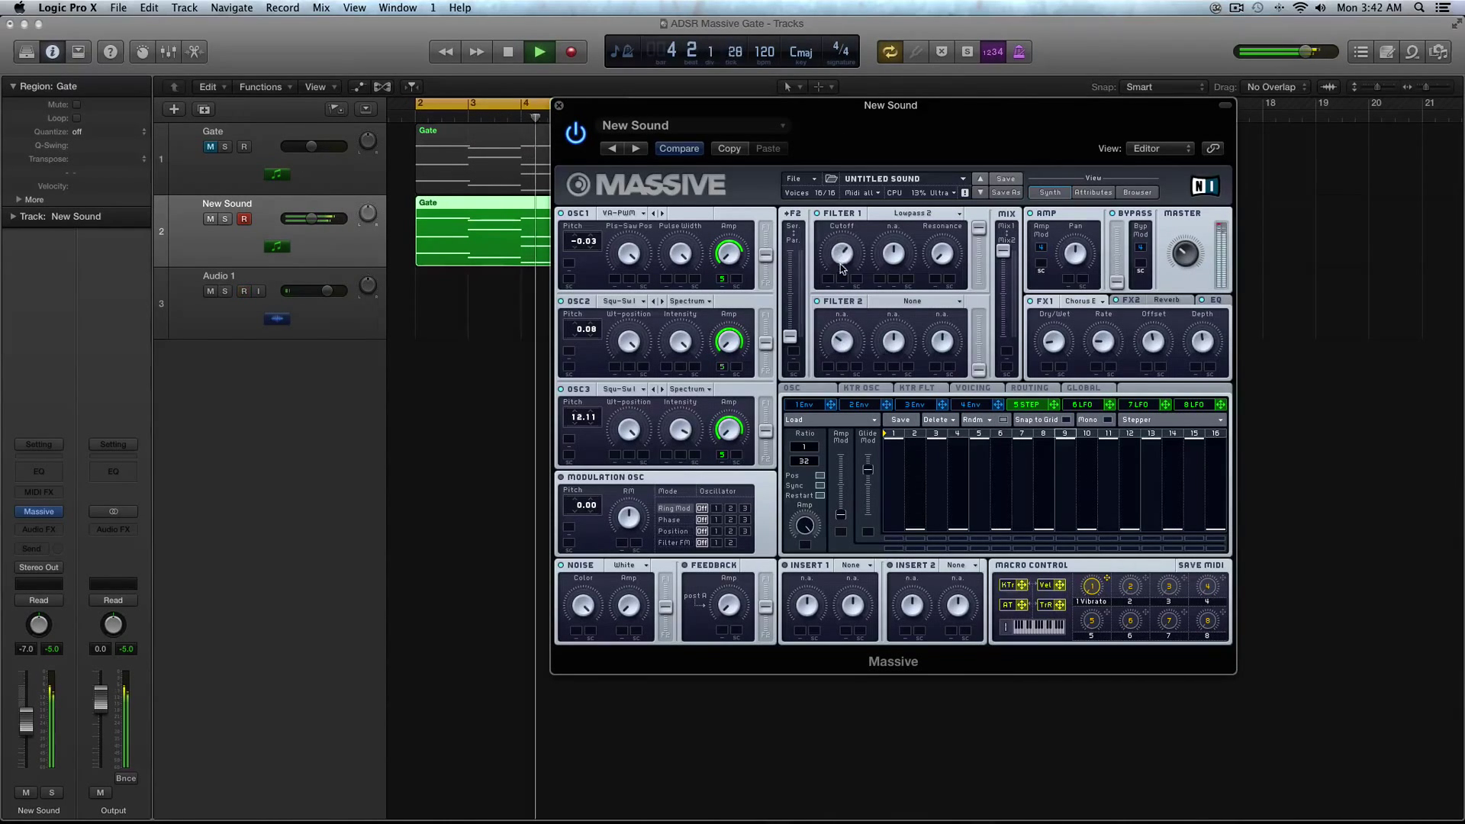
key(space)
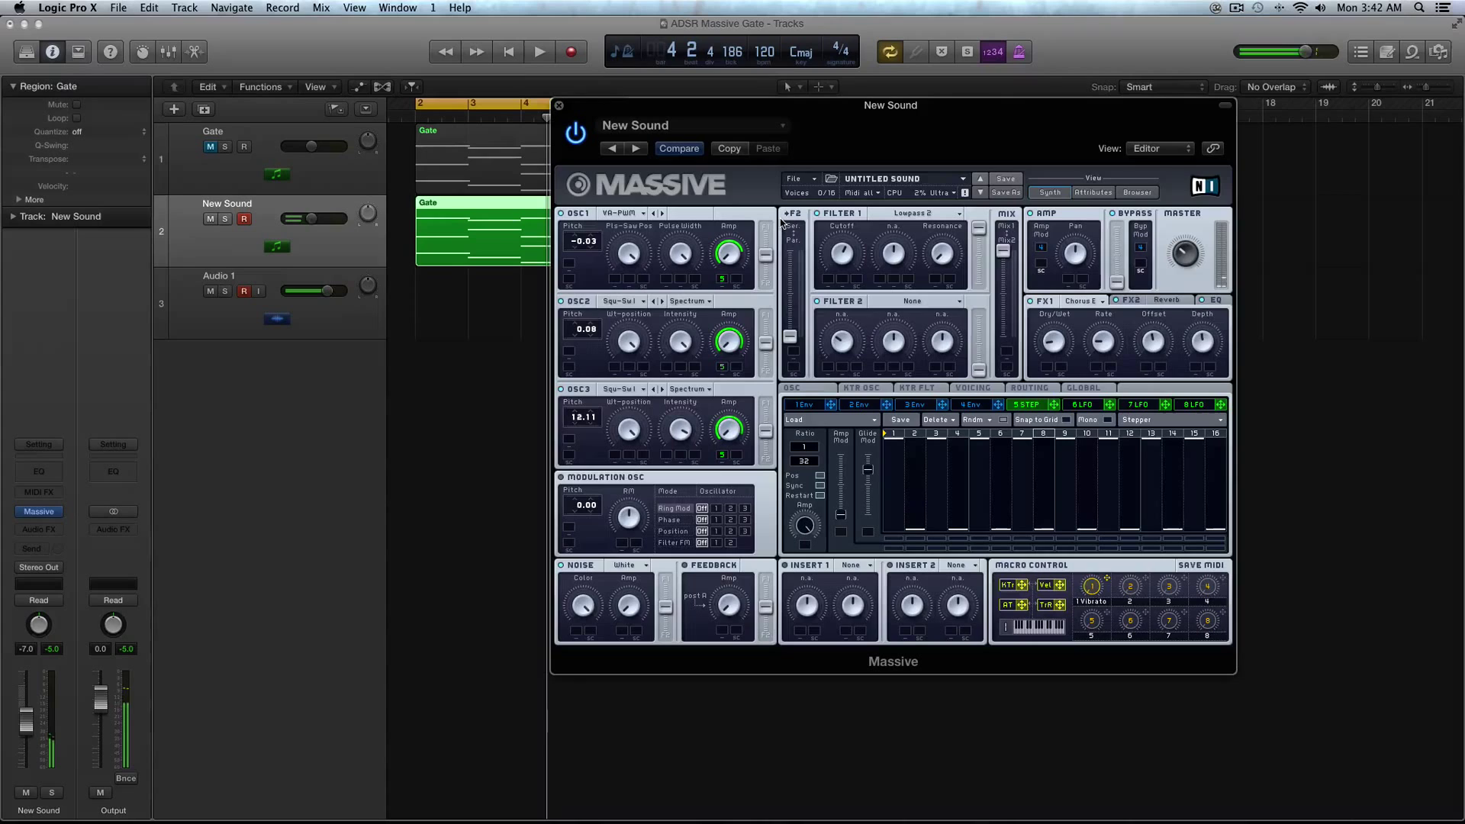